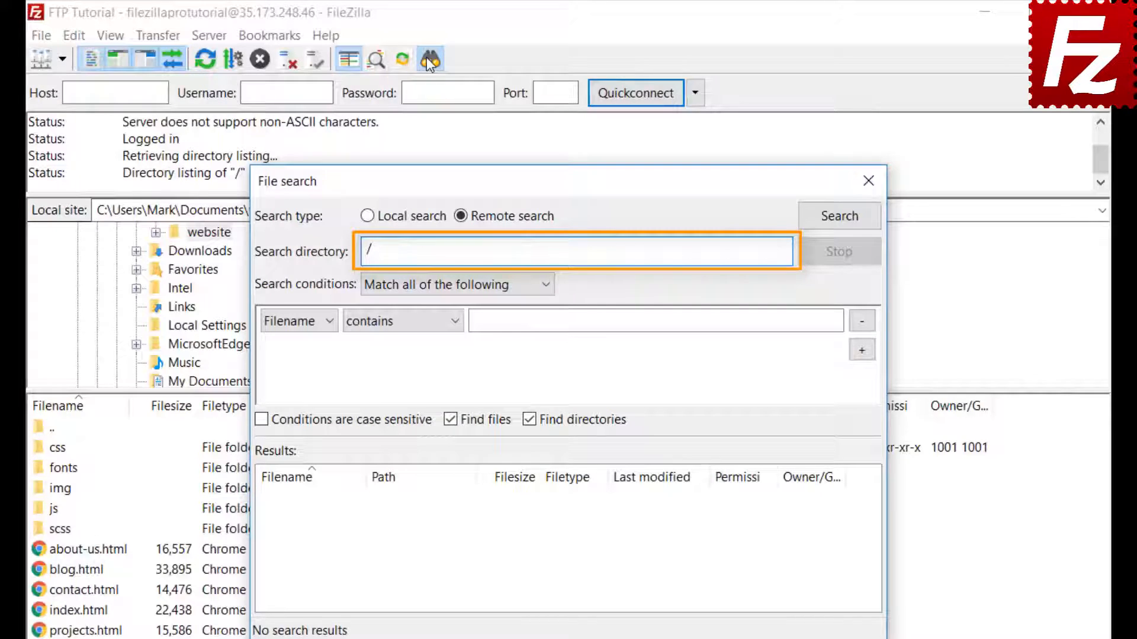
click(417, 285)
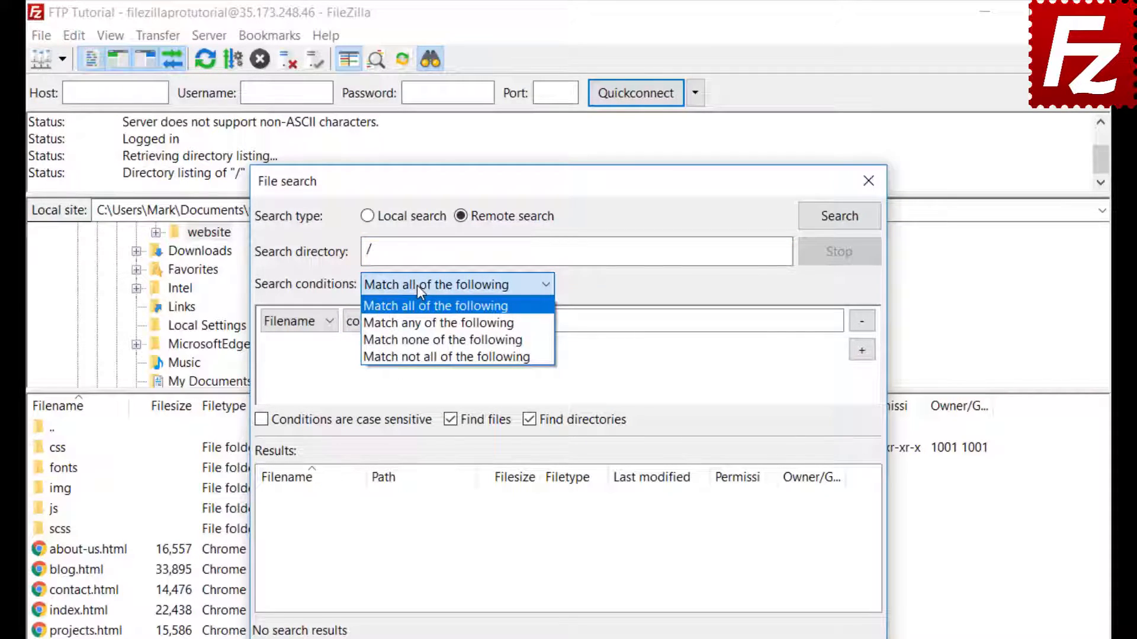
click(417, 285)
click(291, 325)
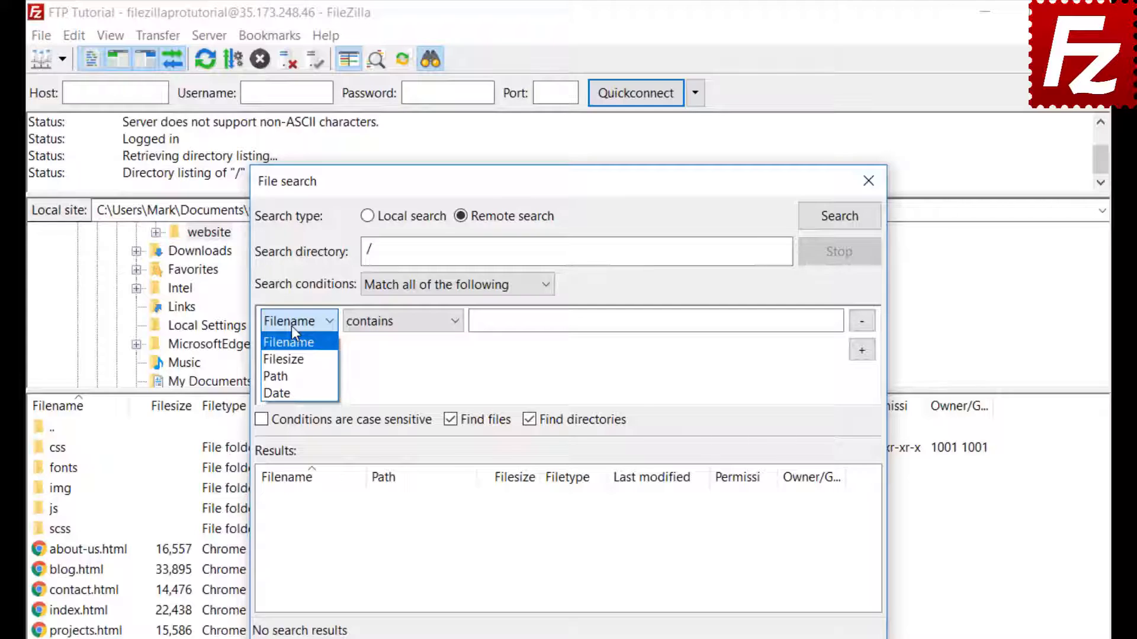
click(292, 326)
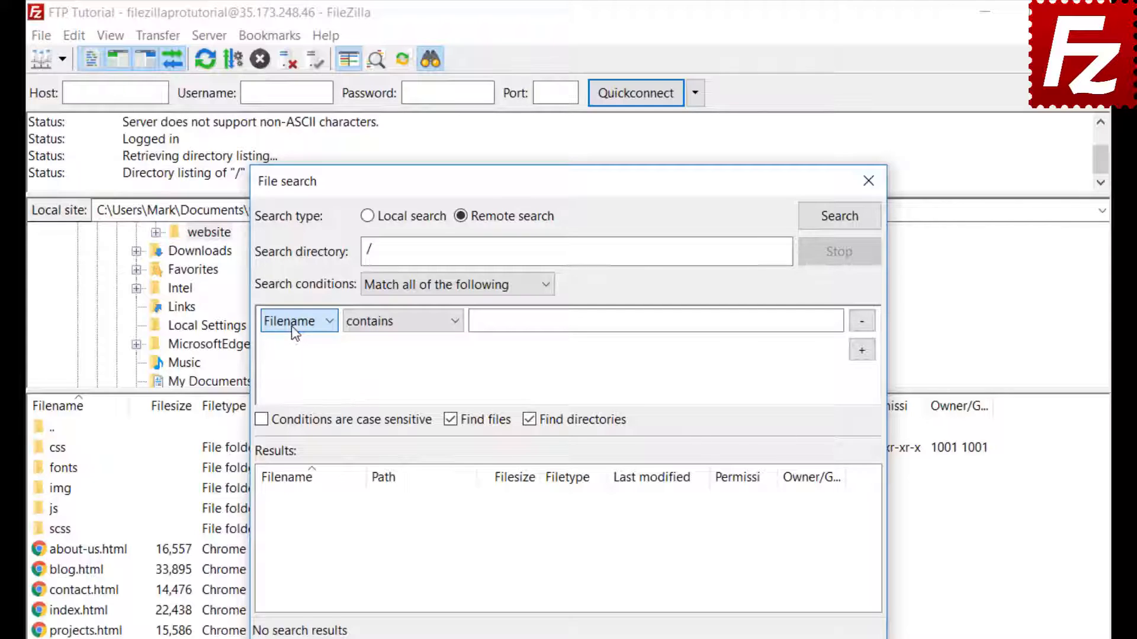
click(403, 331)
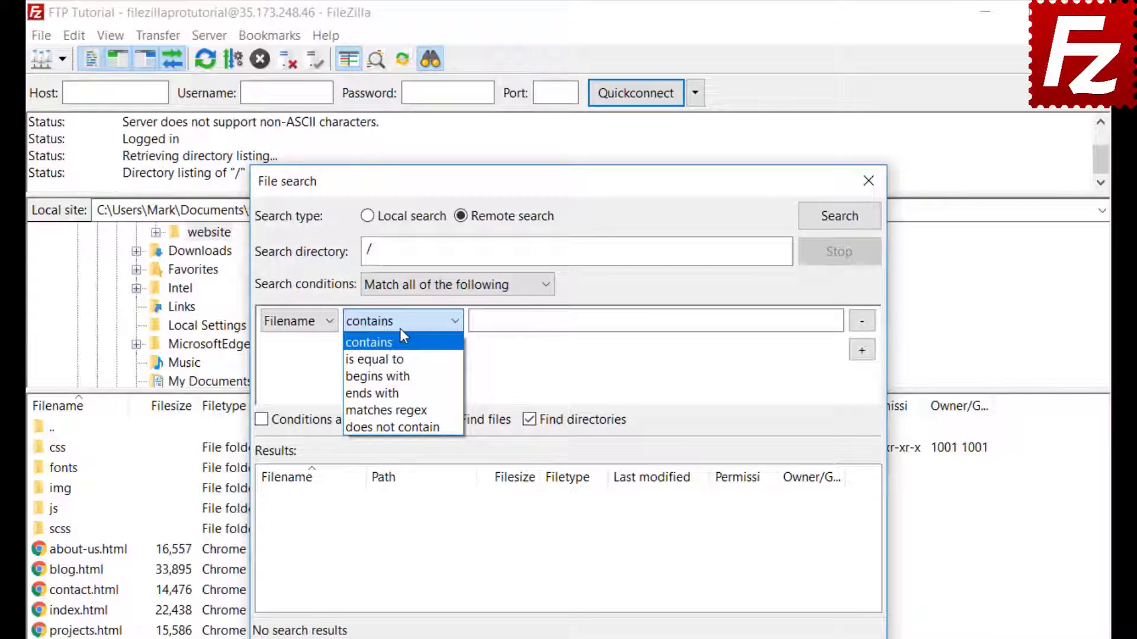
click(400, 330)
click(312, 323)
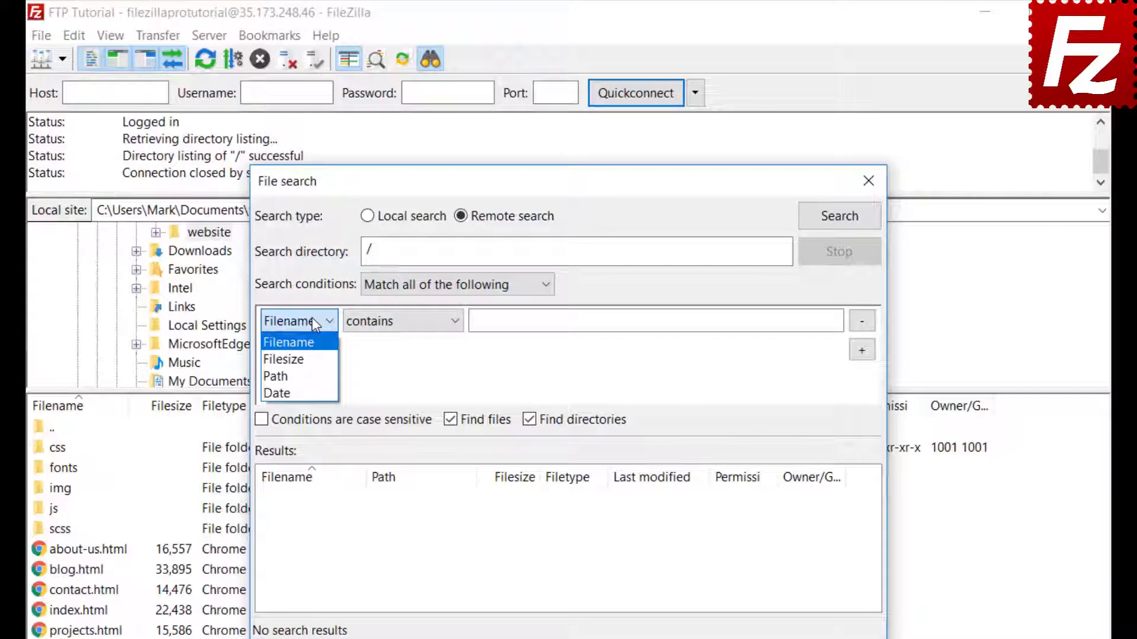
click(313, 344)
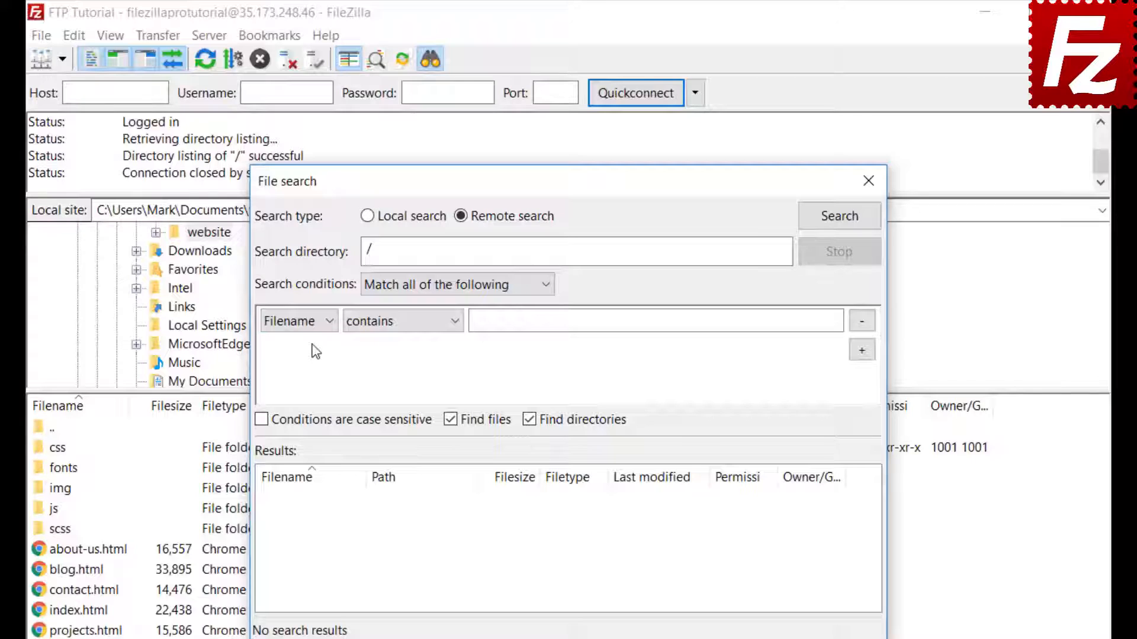
click(398, 323)
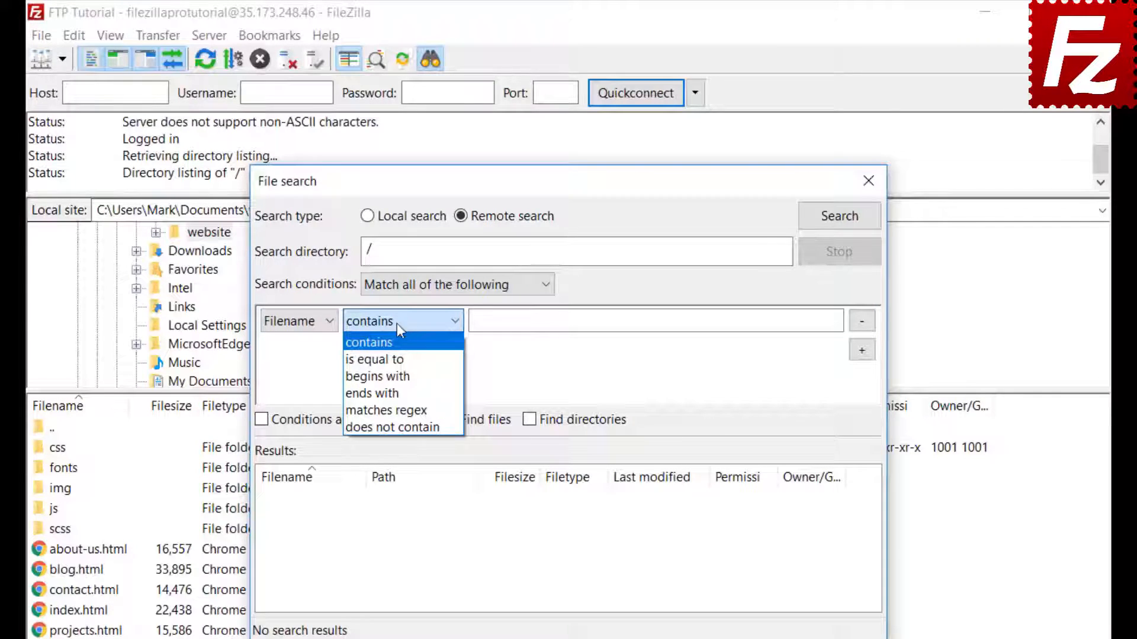
Step: Set the remote search's filename condition to contain '.jpg'
click(398, 341)
click(518, 321)
text(.jpg)
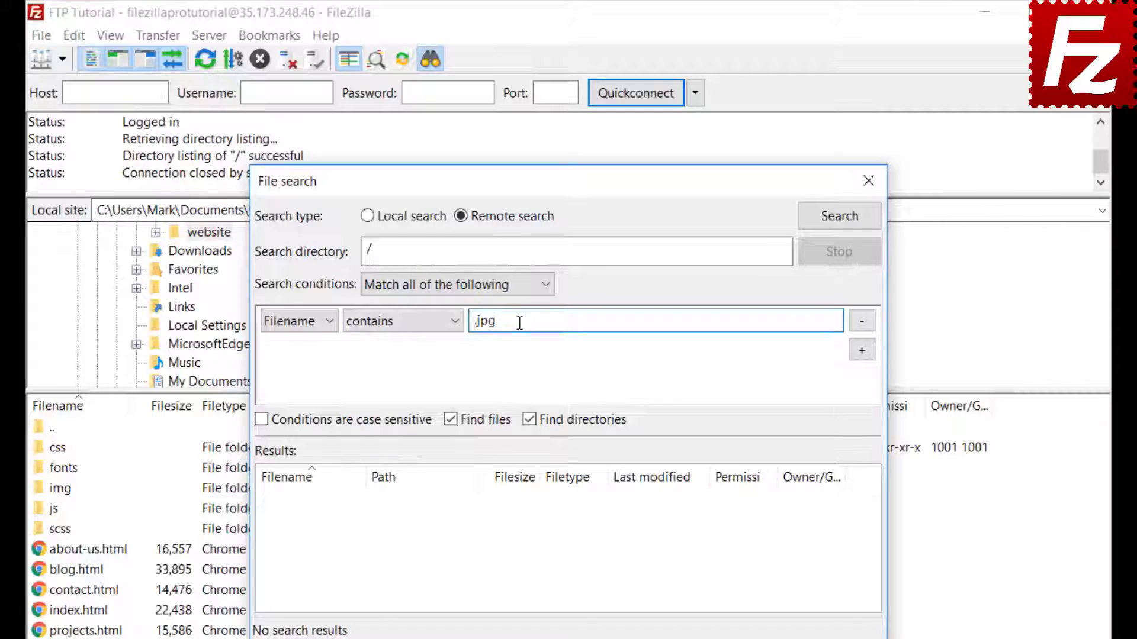
Step: Add a filesize greater than 500000 bytes condition and exclude directories from the search
click(862, 350)
click(297, 350)
click(293, 390)
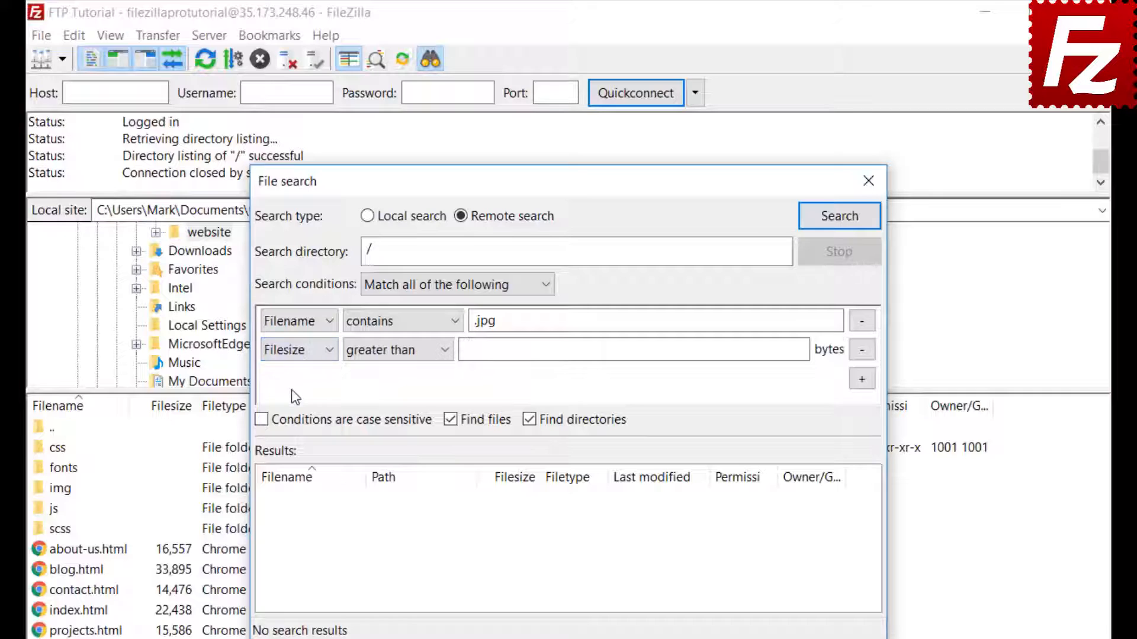
click(382, 350)
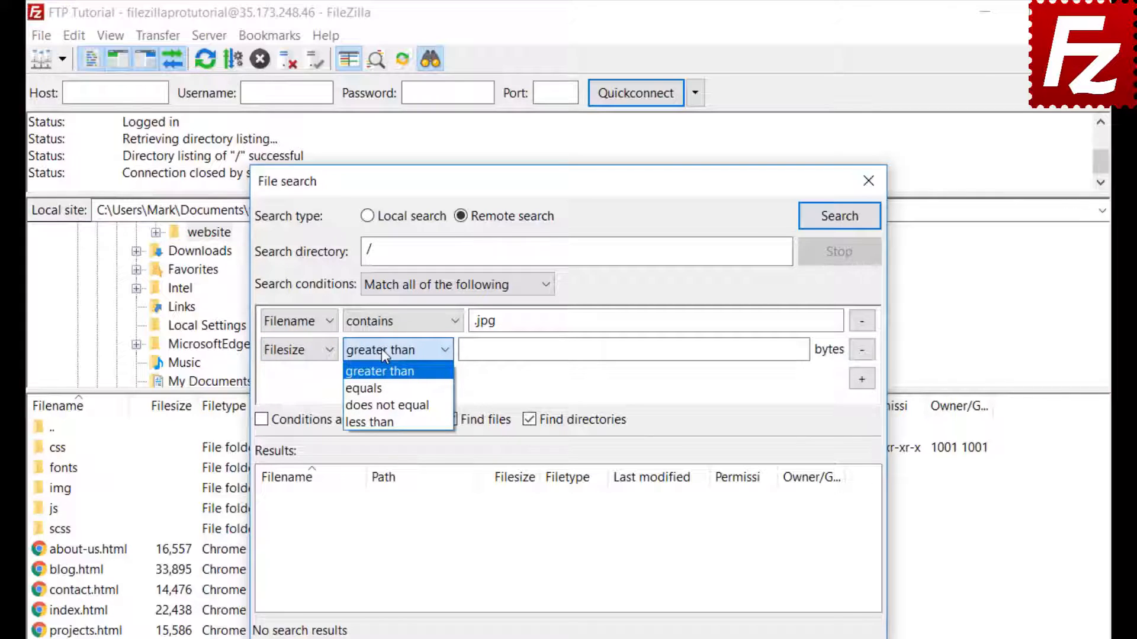
click(381, 349)
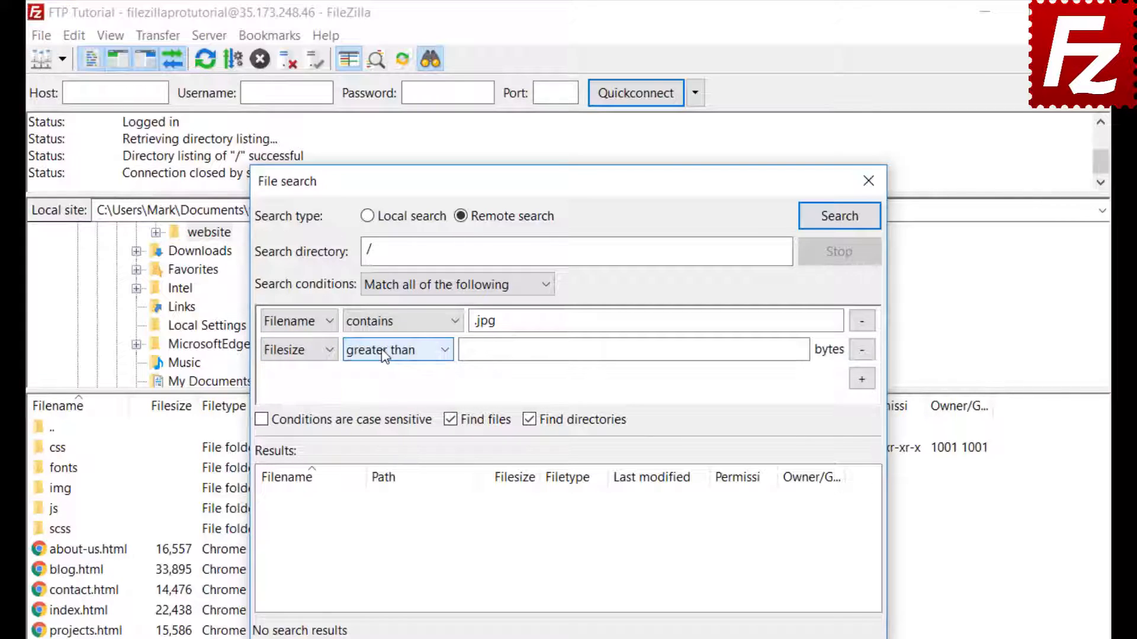
click(472, 349)
text(50000)
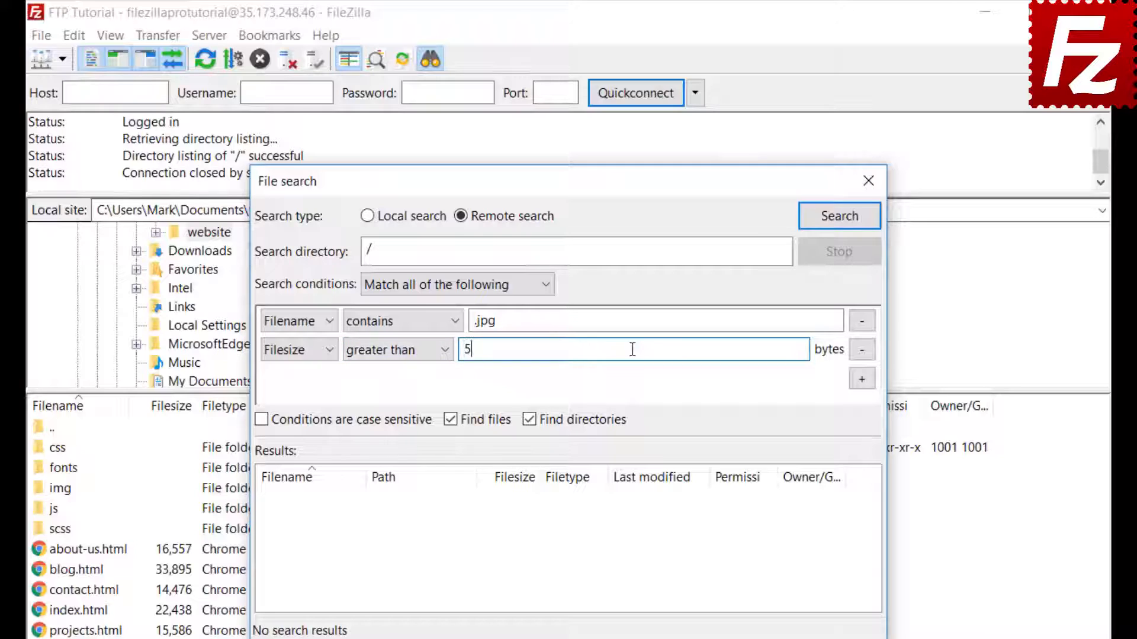
text(0)
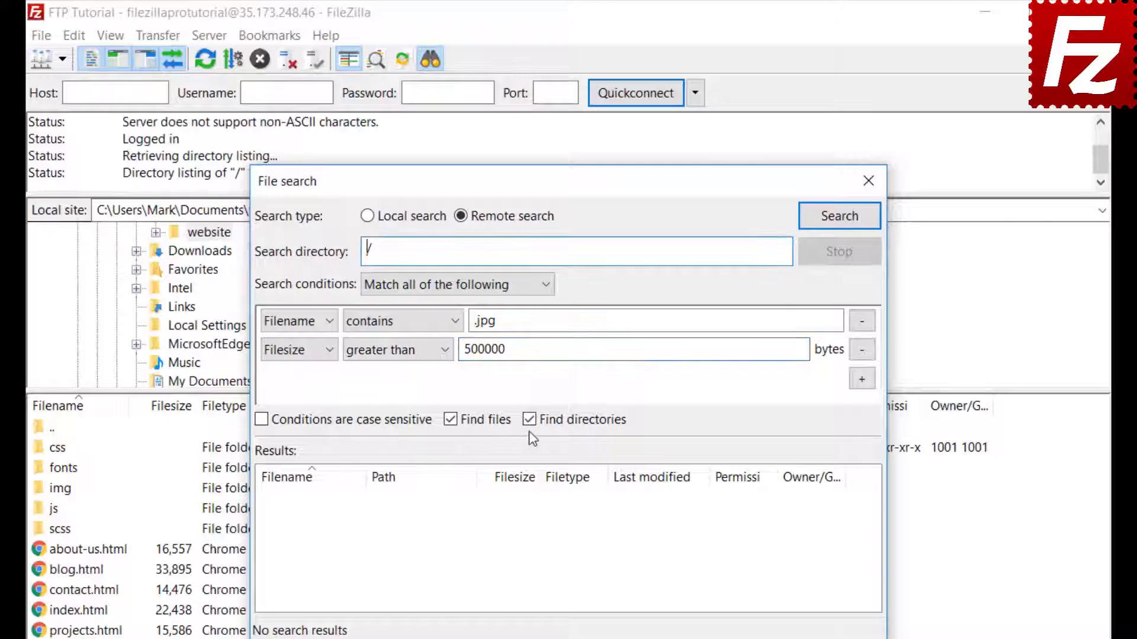
click(529, 420)
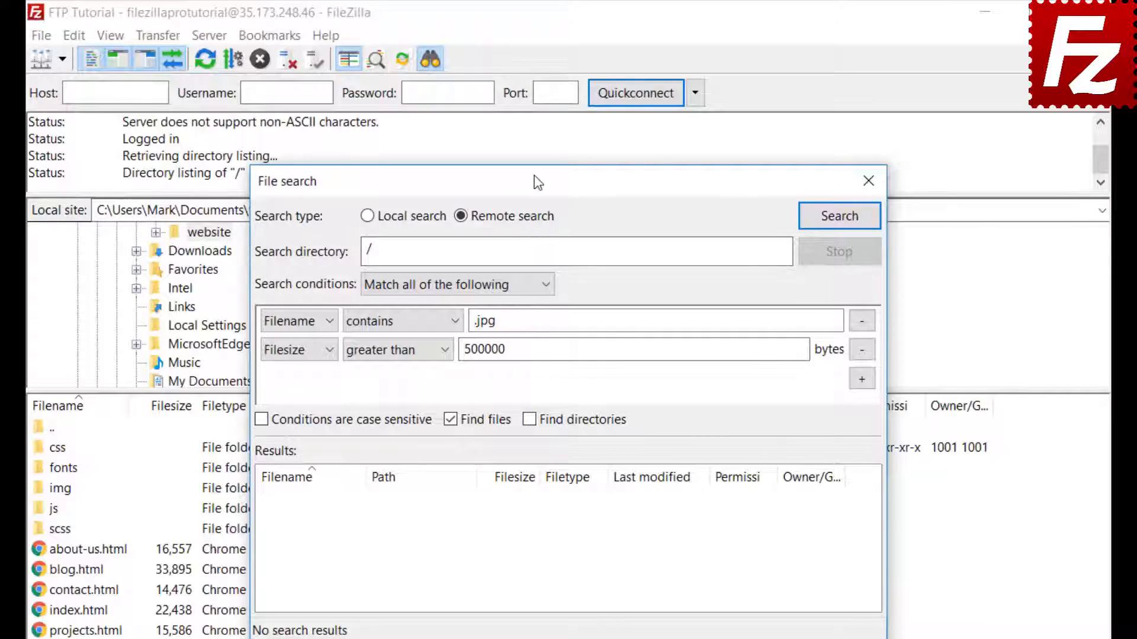
drag(540, 179, 750, 181)
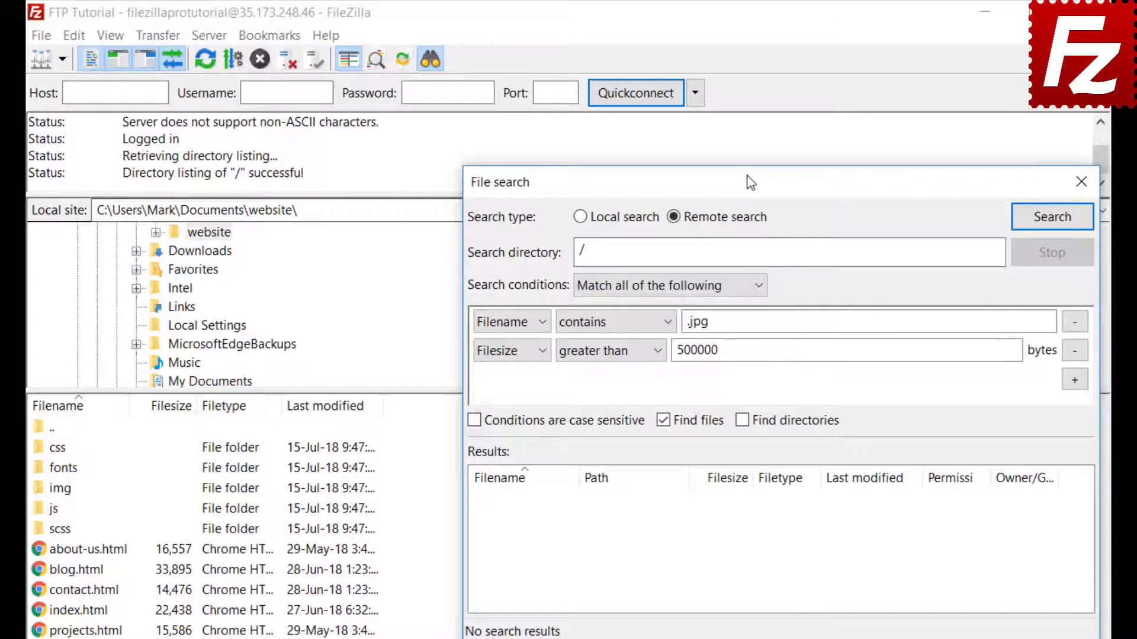
Step: Run the remote search, finding feature-bg.jpg in /website/img at 2,029,077 bytes
click(1052, 218)
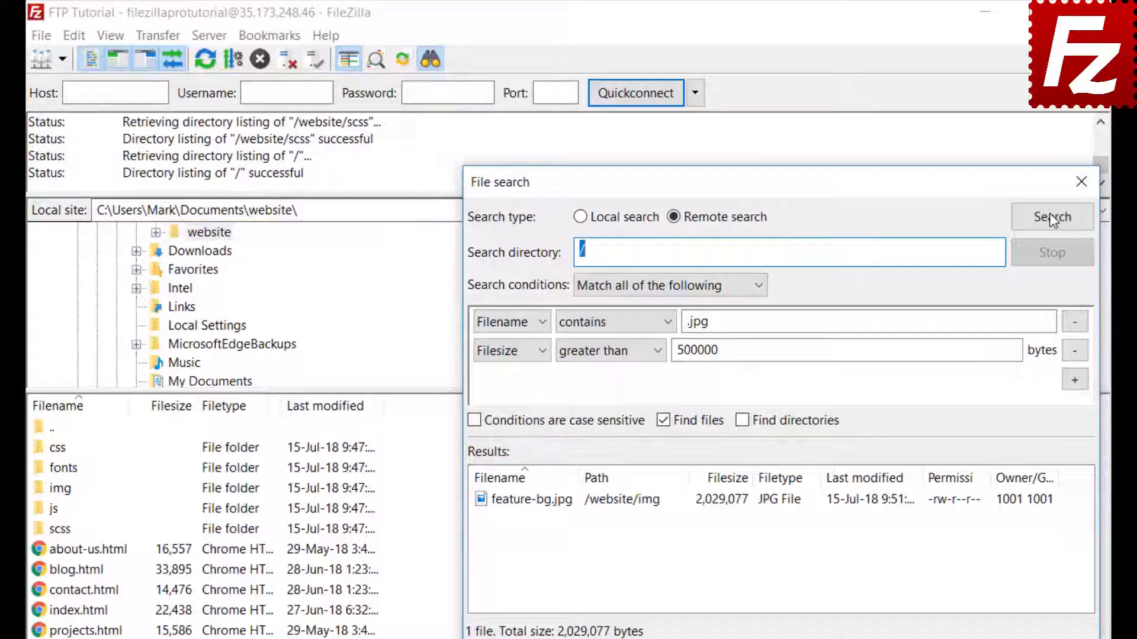
Step: Queue feature-bg.jpg for download to the local website folder without transferring it yet
click(569, 504)
right_click(570, 508)
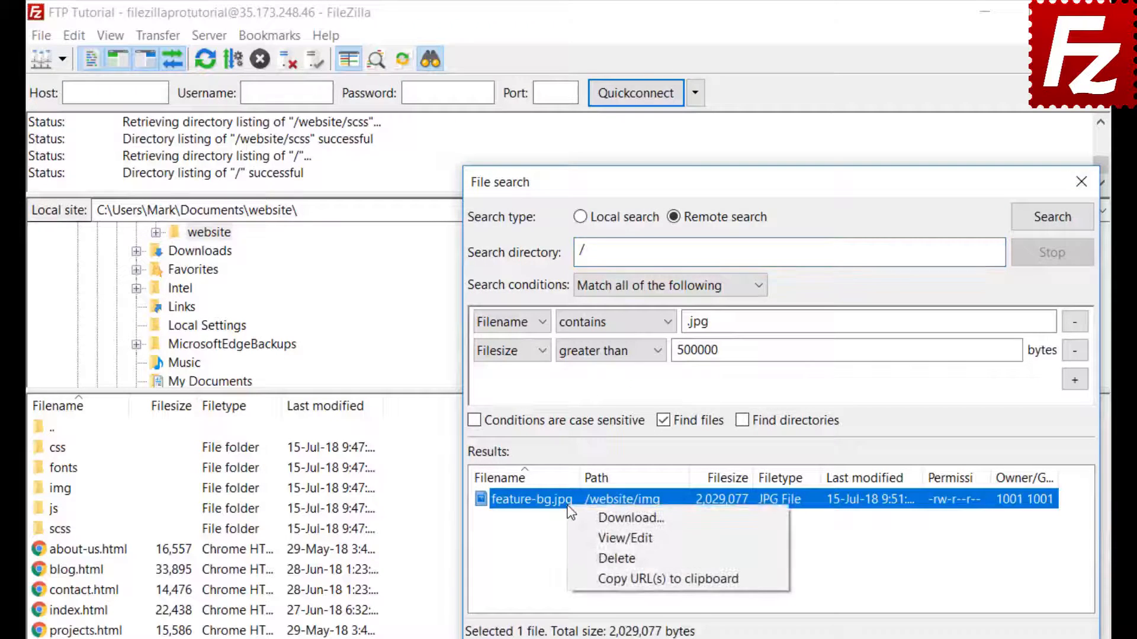
click(581, 517)
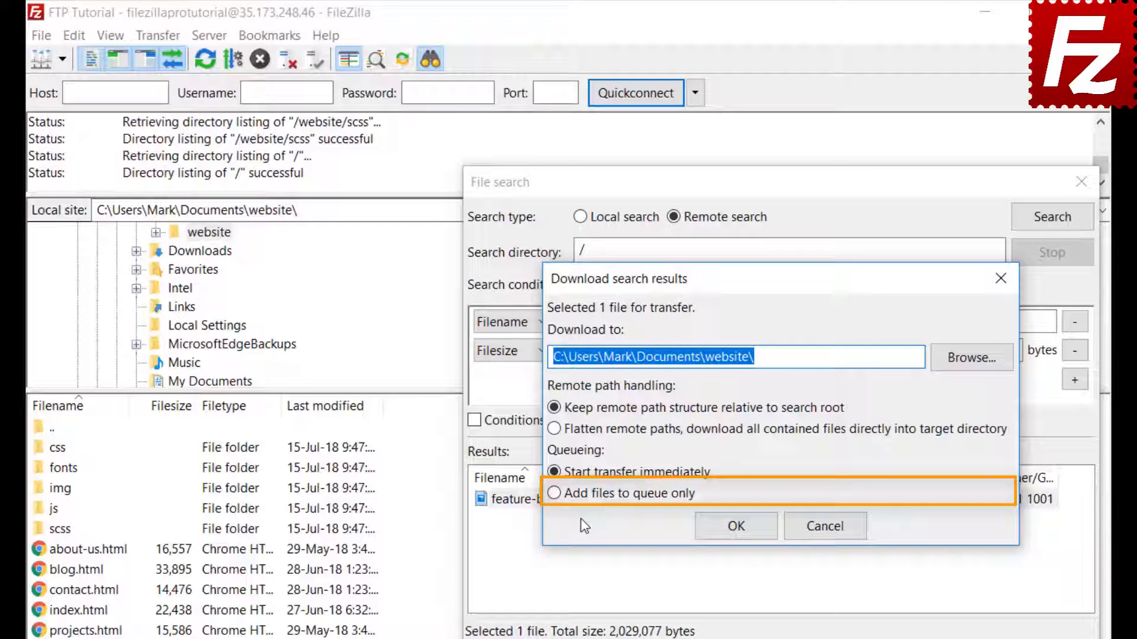
click(554, 493)
click(741, 531)
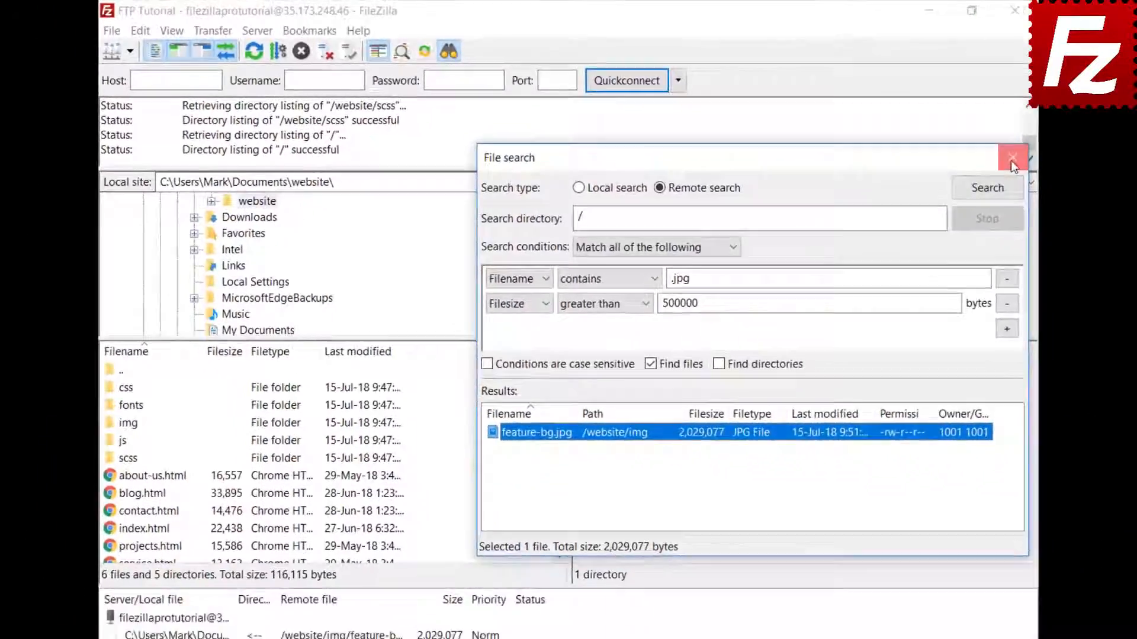
Step: Close file search, browse the remote pane into /website/css, and bring up quick search
click(1081, 182)
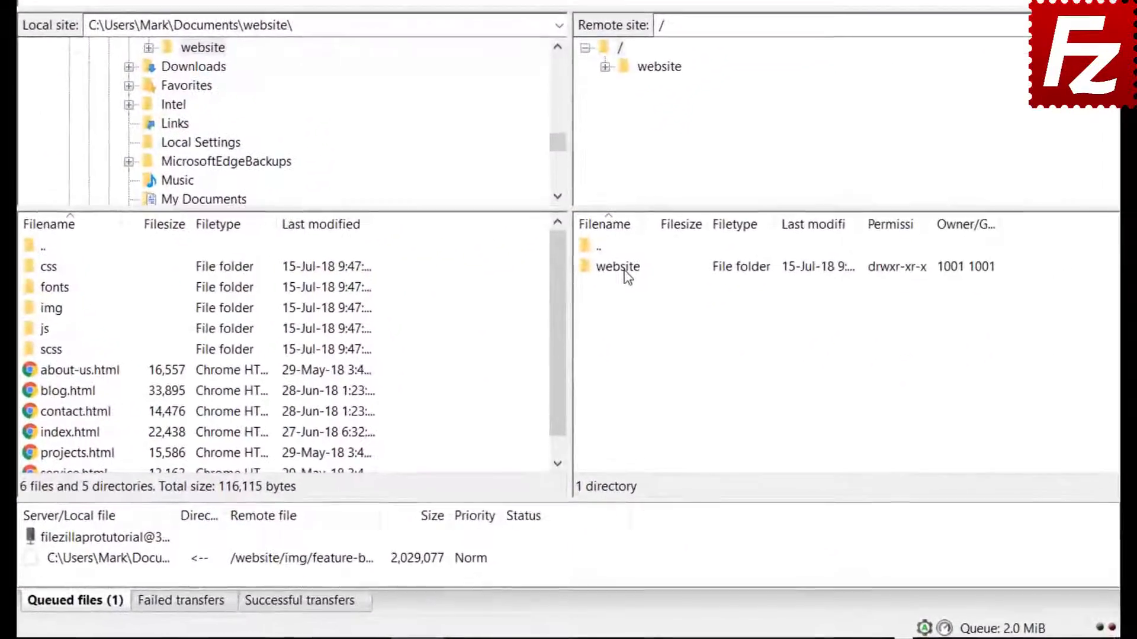
double_click(610, 351)
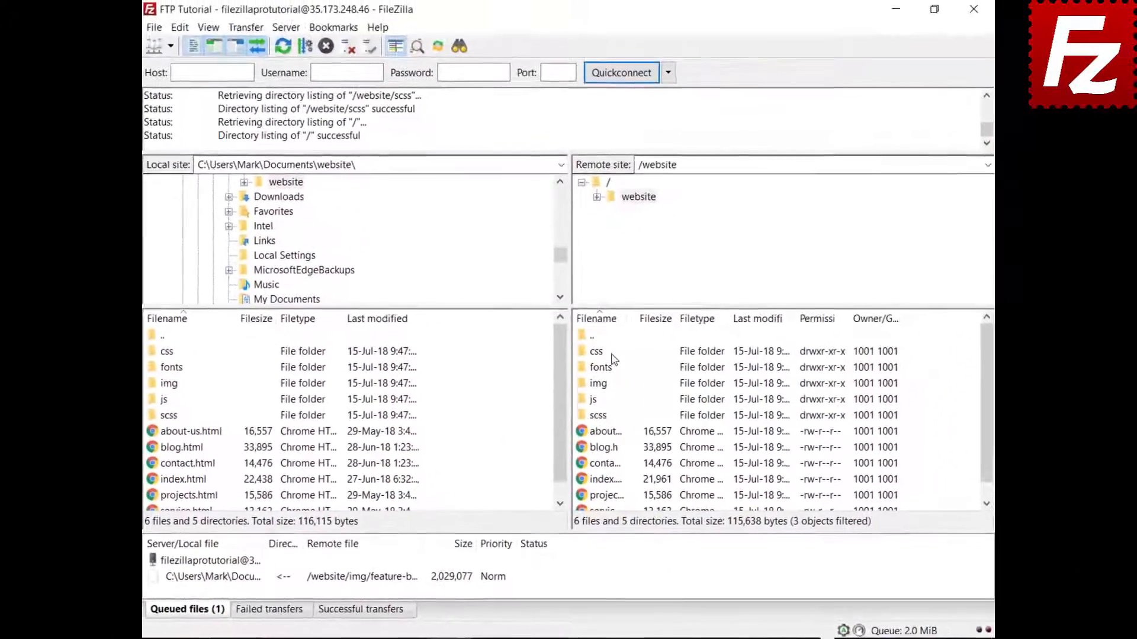
double_click(596, 352)
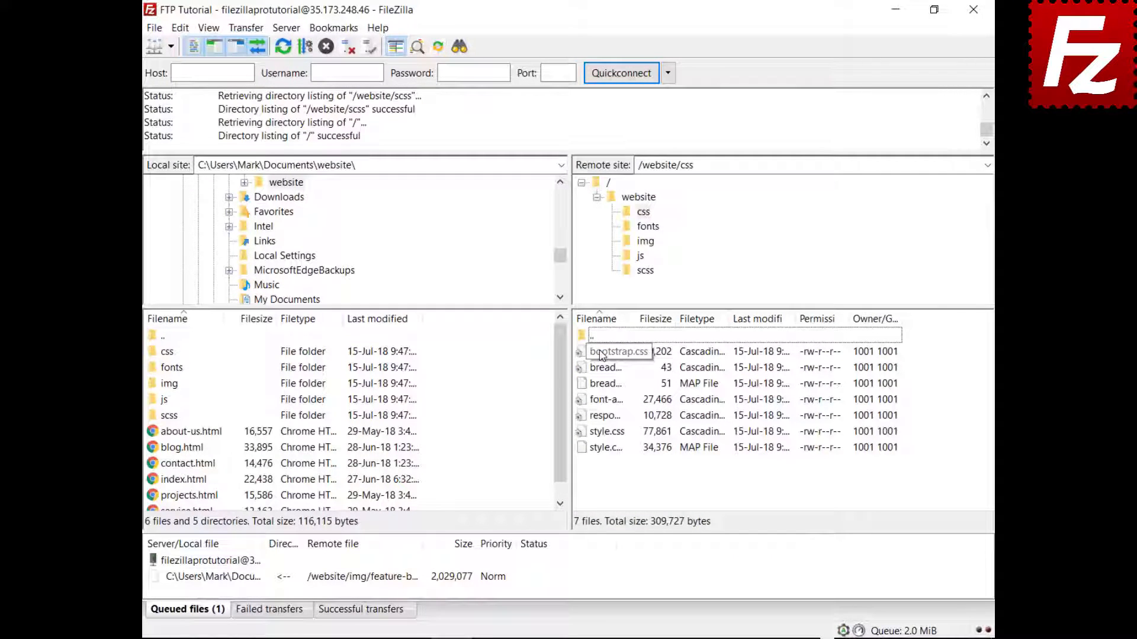
click(601, 354)
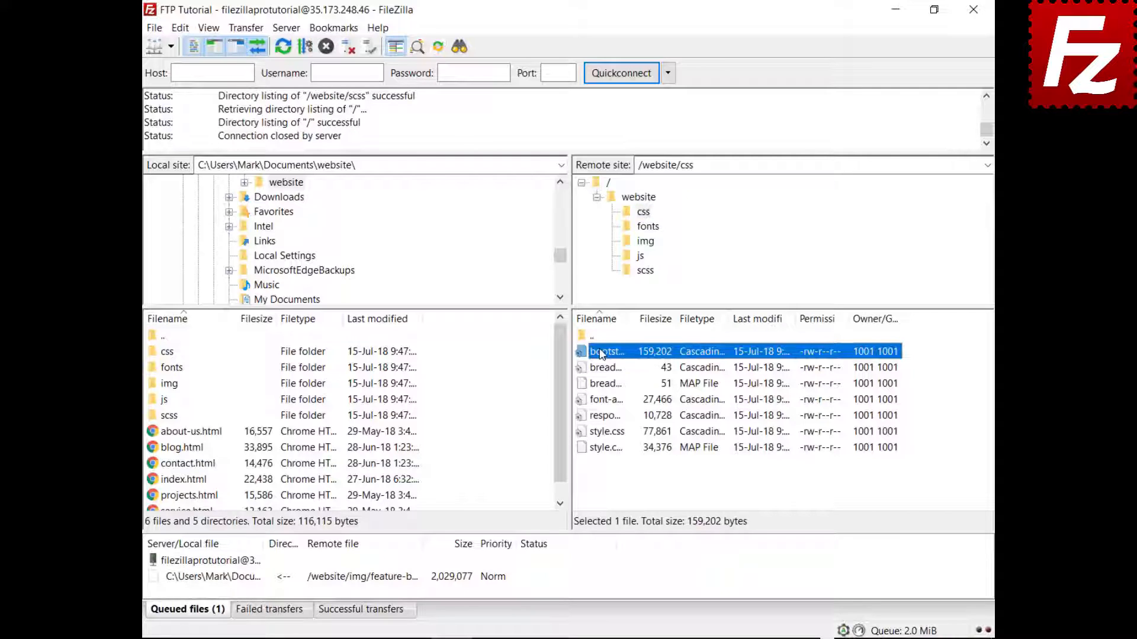
key(Down)
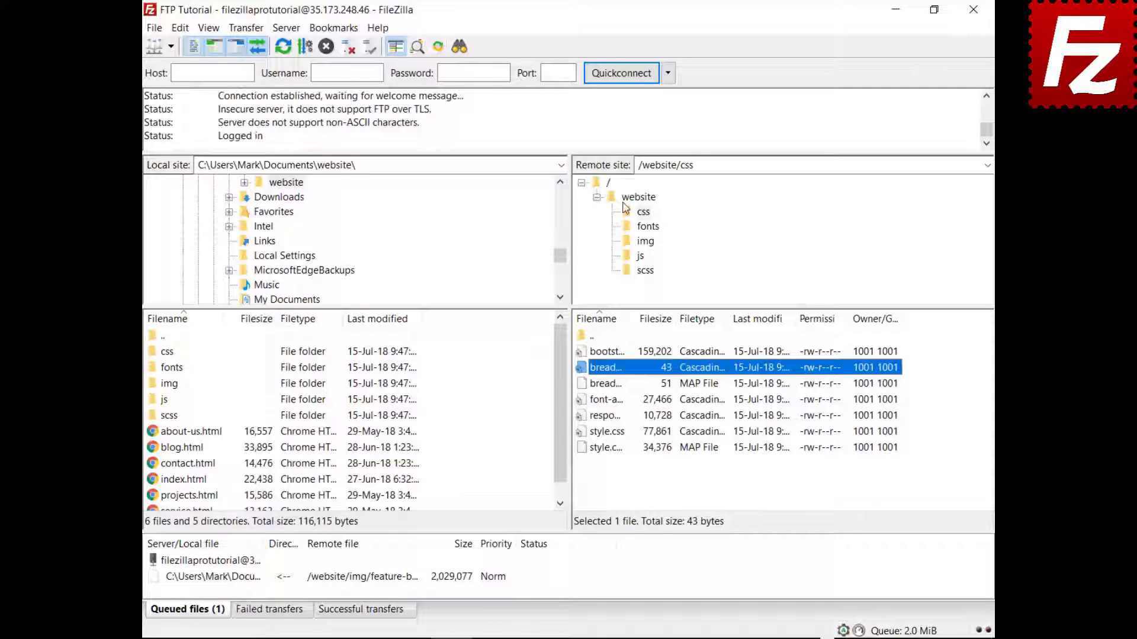
key(ctrl+f)
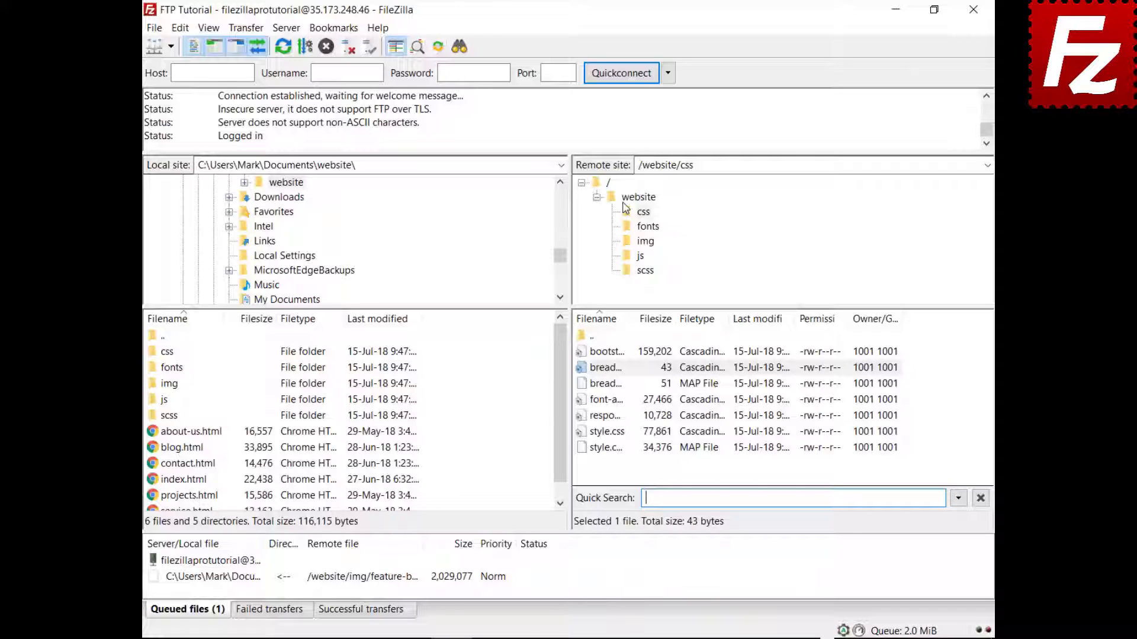
Step: Quick-filter the remote css listing by 'style' and invert it to show non-matching files
text(style)
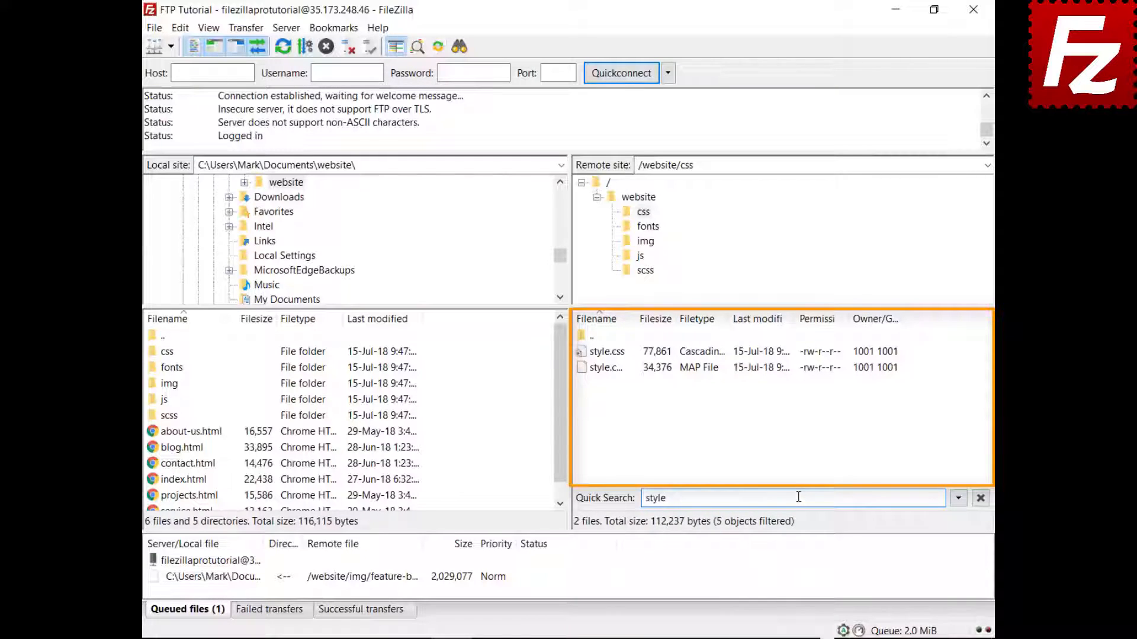
click(959, 500)
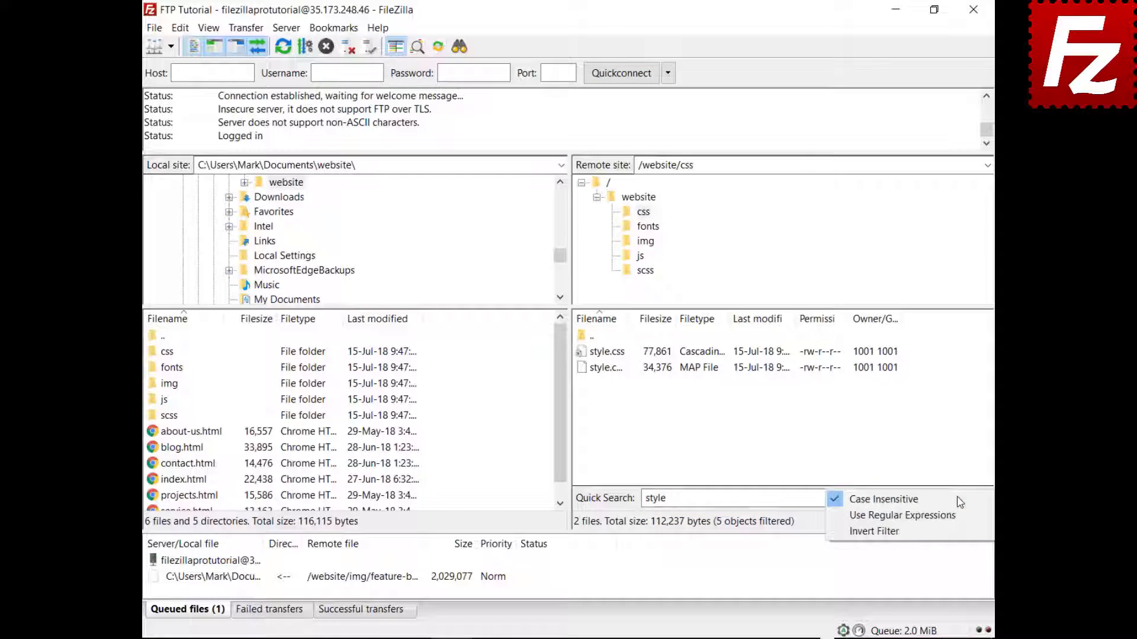
click(954, 532)
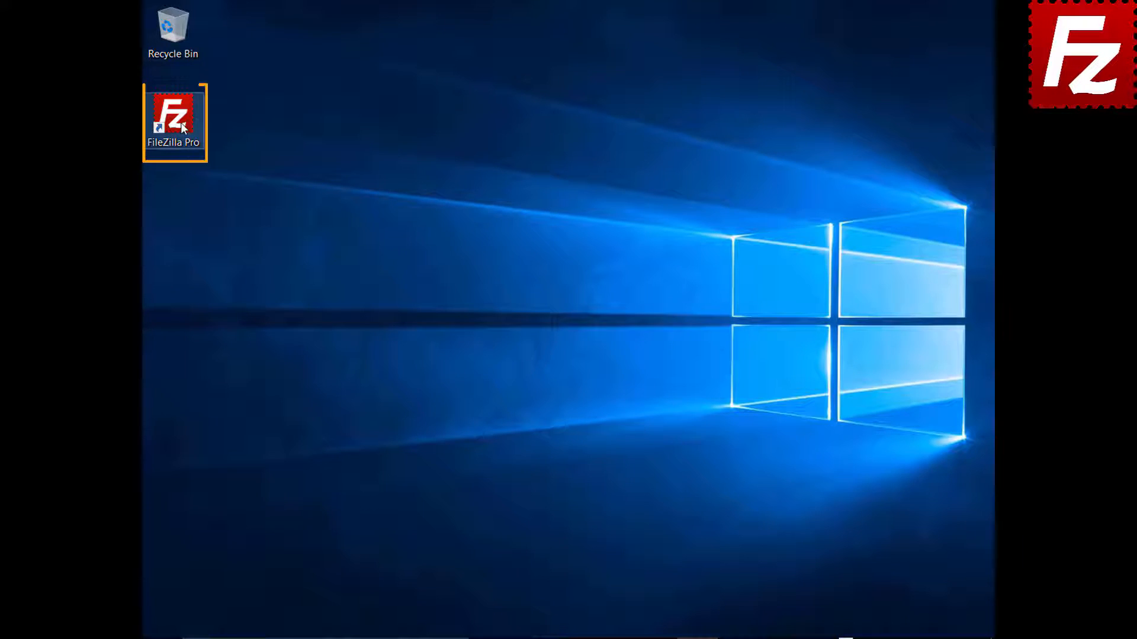
Step: Relaunch FileZilla Pro and quickconnect to 40.121.111.78 with the account's username and password
double_click(181, 126)
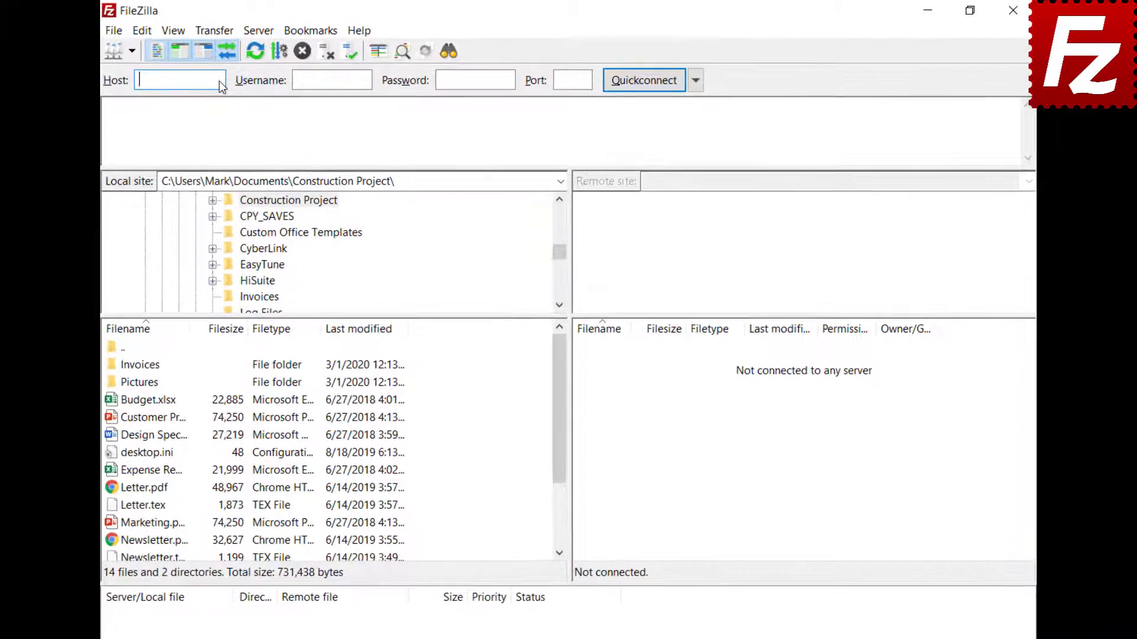
text(40.121.111.78)
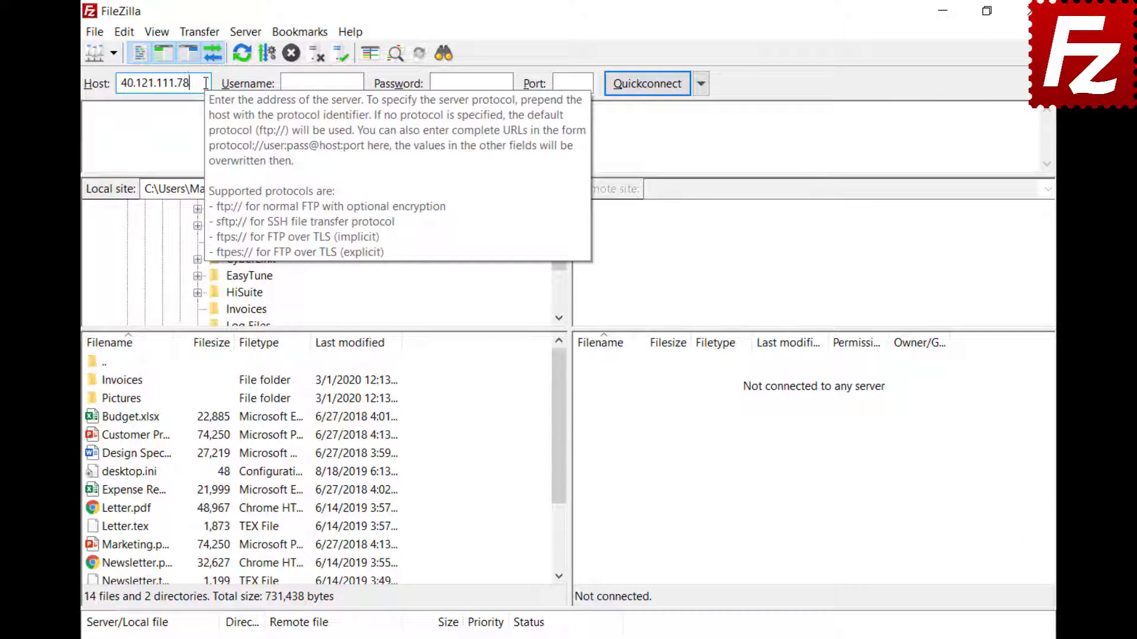
click(359, 83)
text(zillaprotutorial)
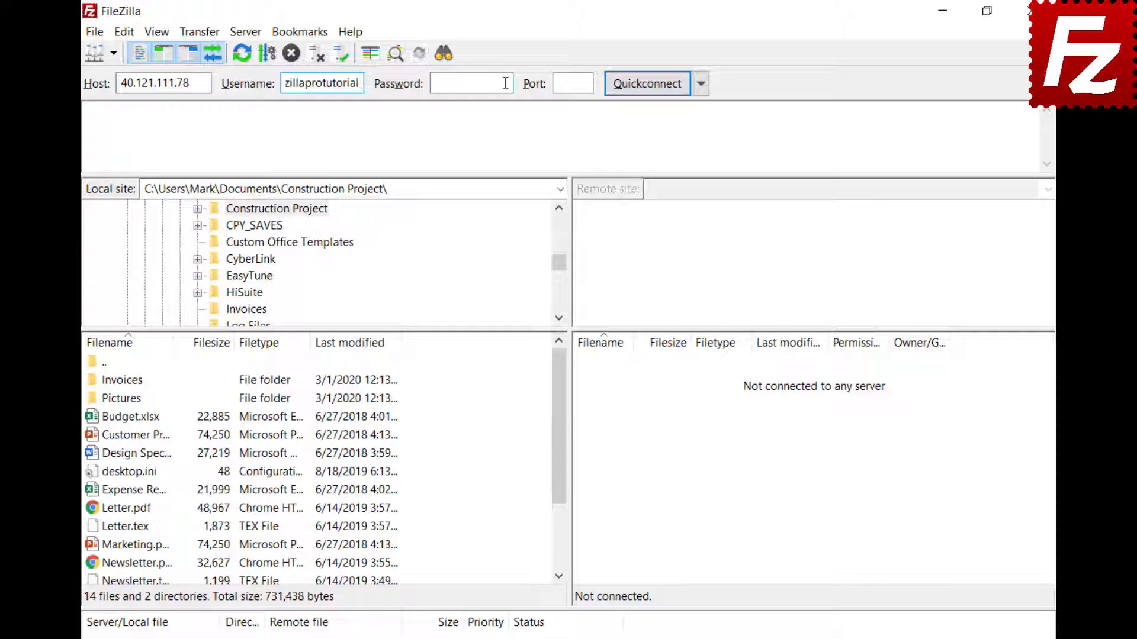
click(444, 83)
key(ctrl+v)
click(646, 86)
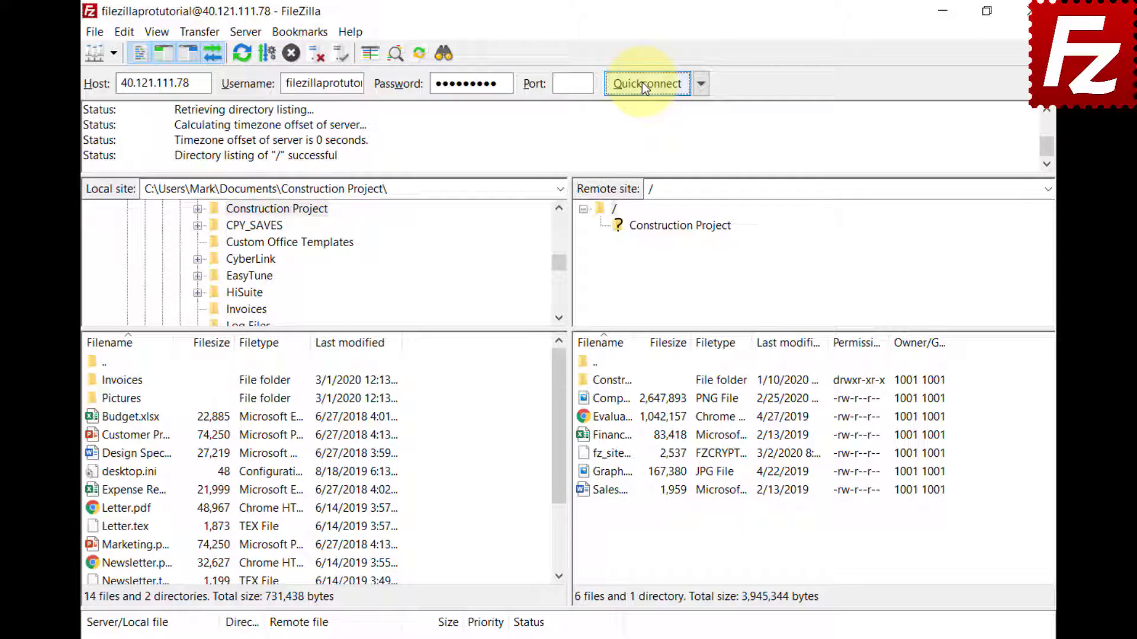
click(441, 55)
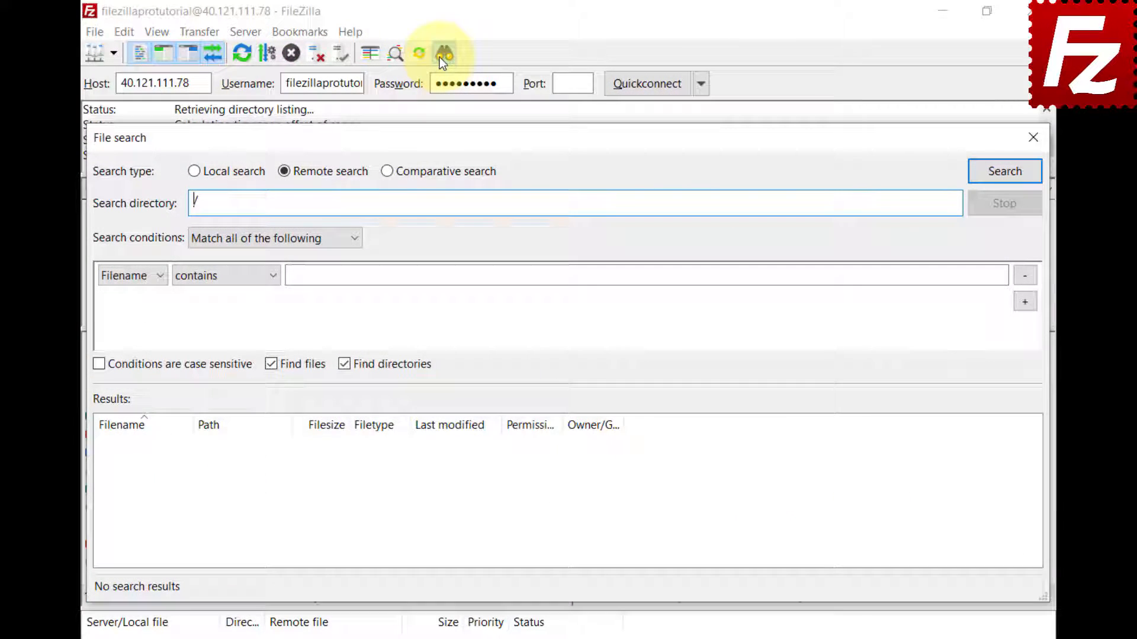
Step: Set up a comparative search between the local and remote /Construction Project folders
click(386, 171)
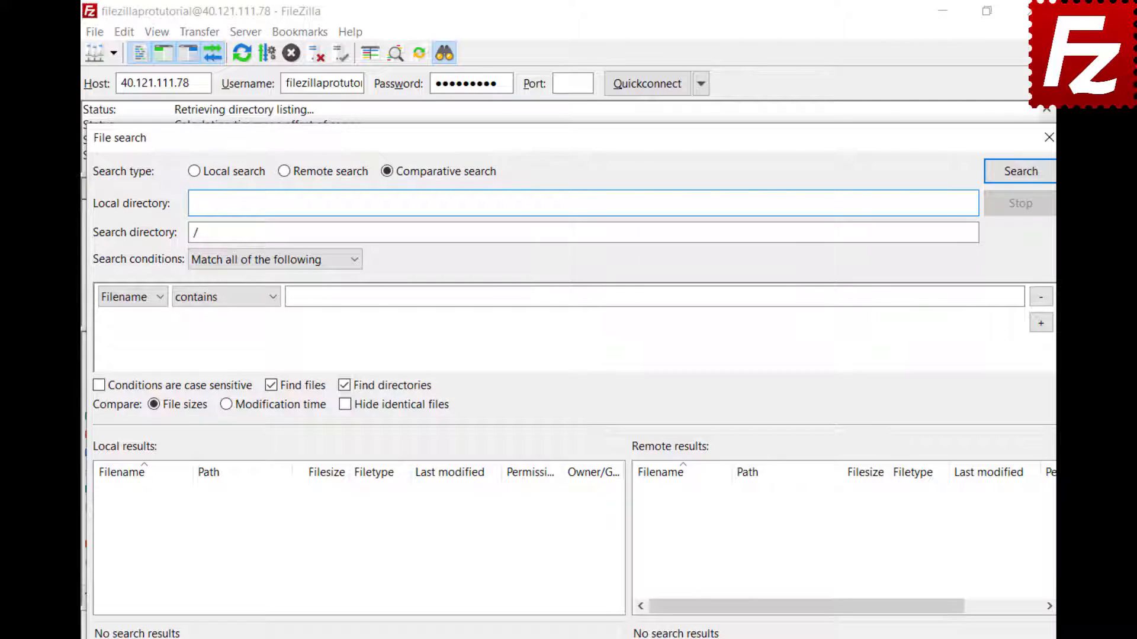
text(C:\Users\Mark\Documents\Construction Project\)
click(540, 234)
text(Construction Project)
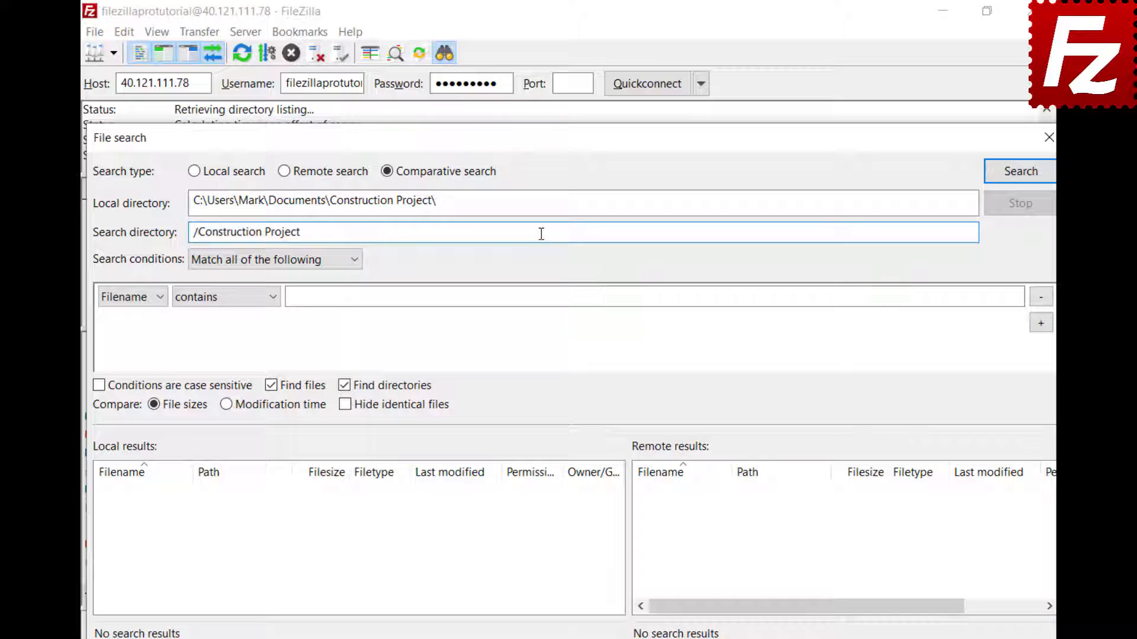
Step: Add a 'Filename begins with DSC' condition and run the comparison
click(354, 260)
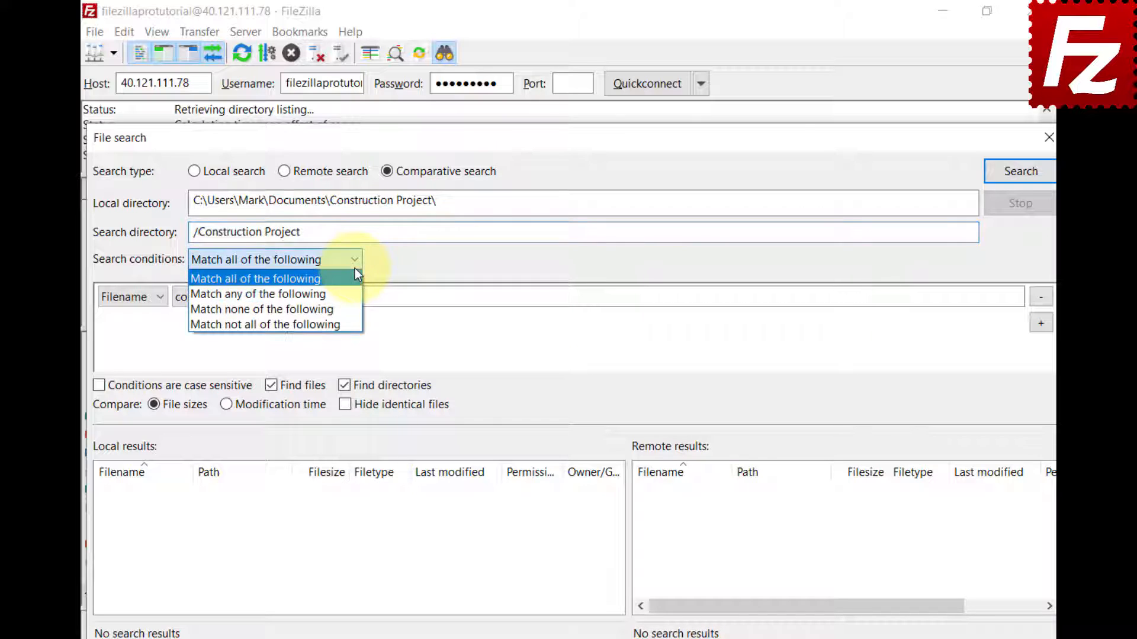
click(356, 273)
click(158, 298)
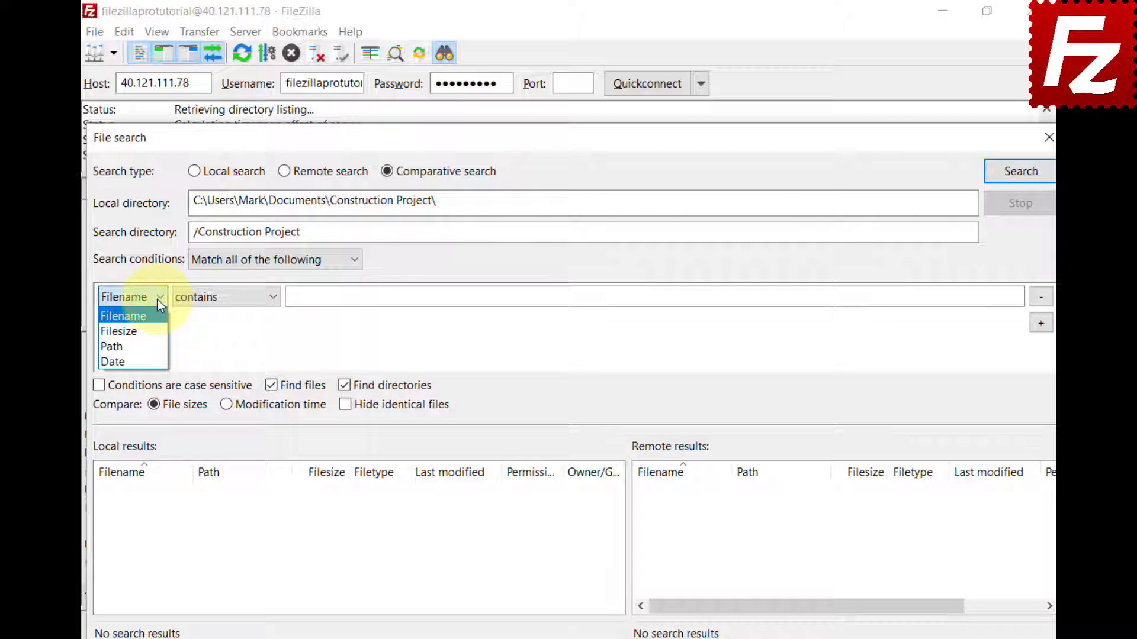
click(271, 297)
click(272, 298)
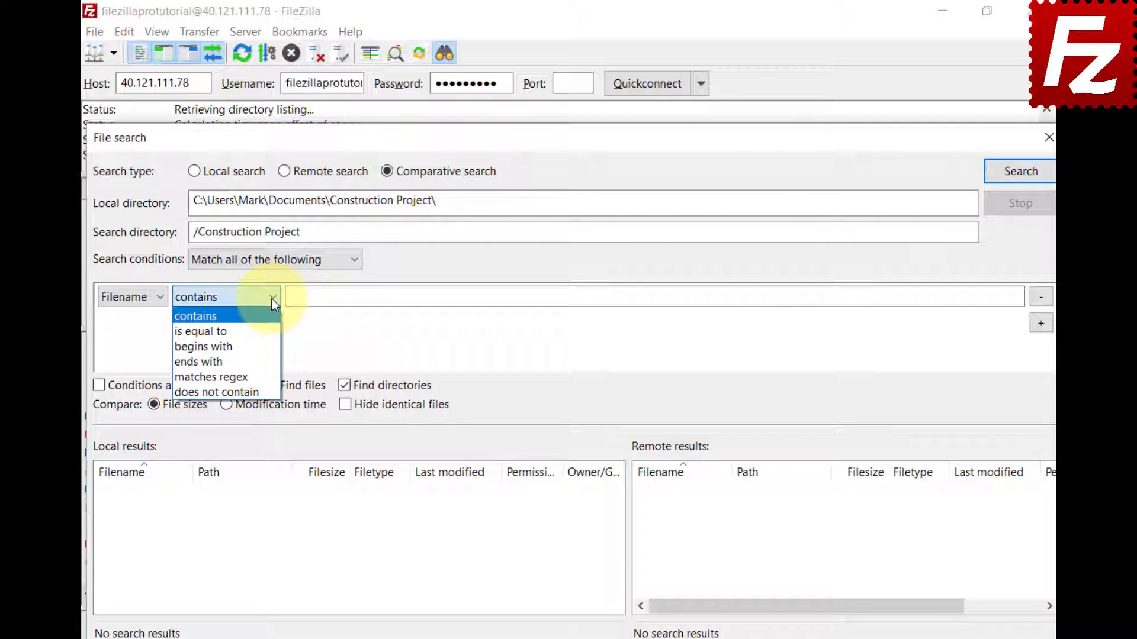
click(268, 346)
click(999, 296)
text(DSC)
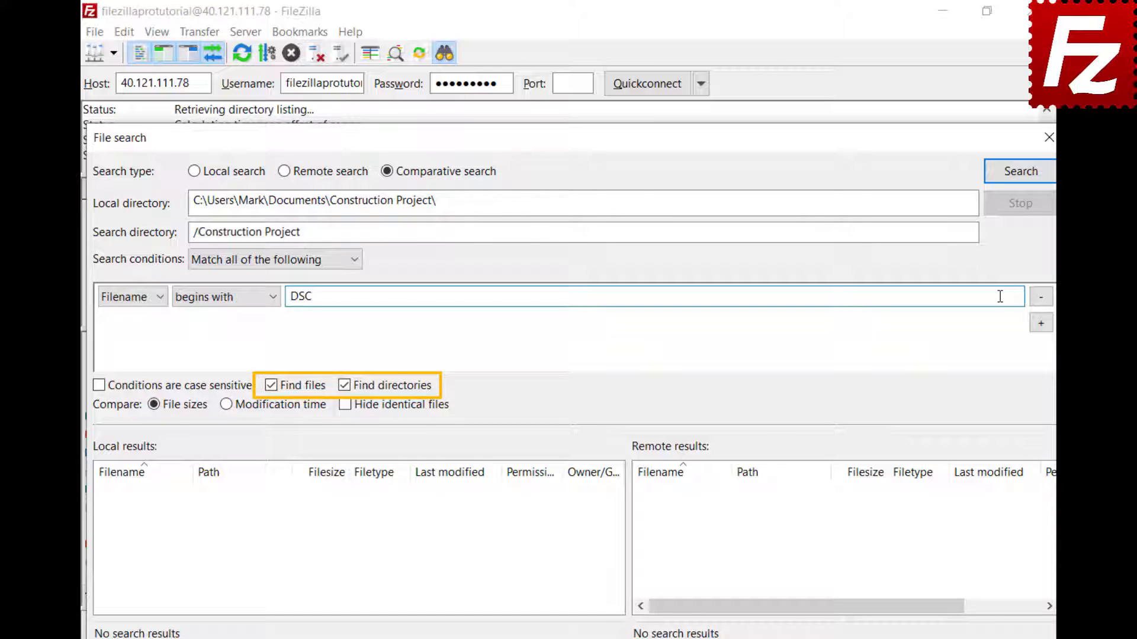
click(1018, 181)
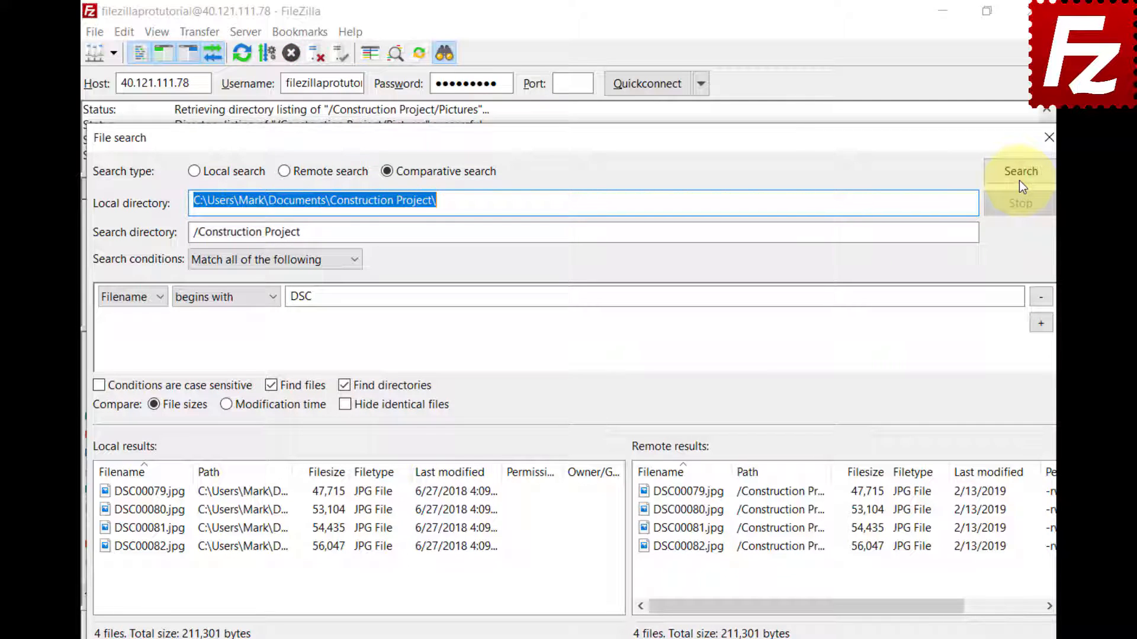
Step: Remove the DSC condition, rerun across all files, and compare by modification time
click(1037, 298)
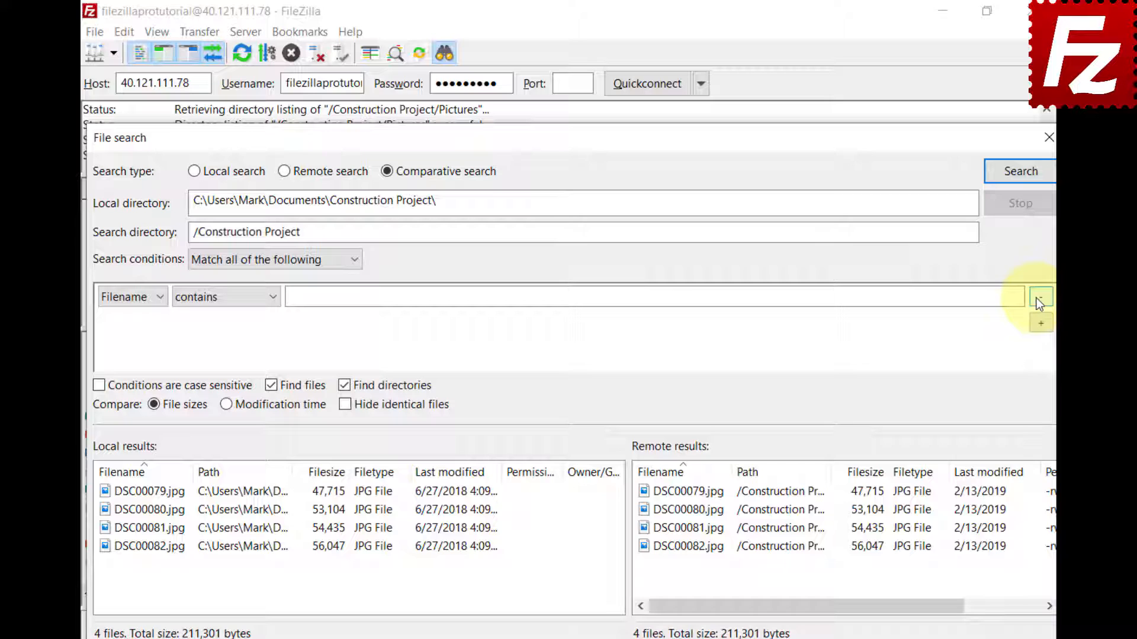
click(1021, 184)
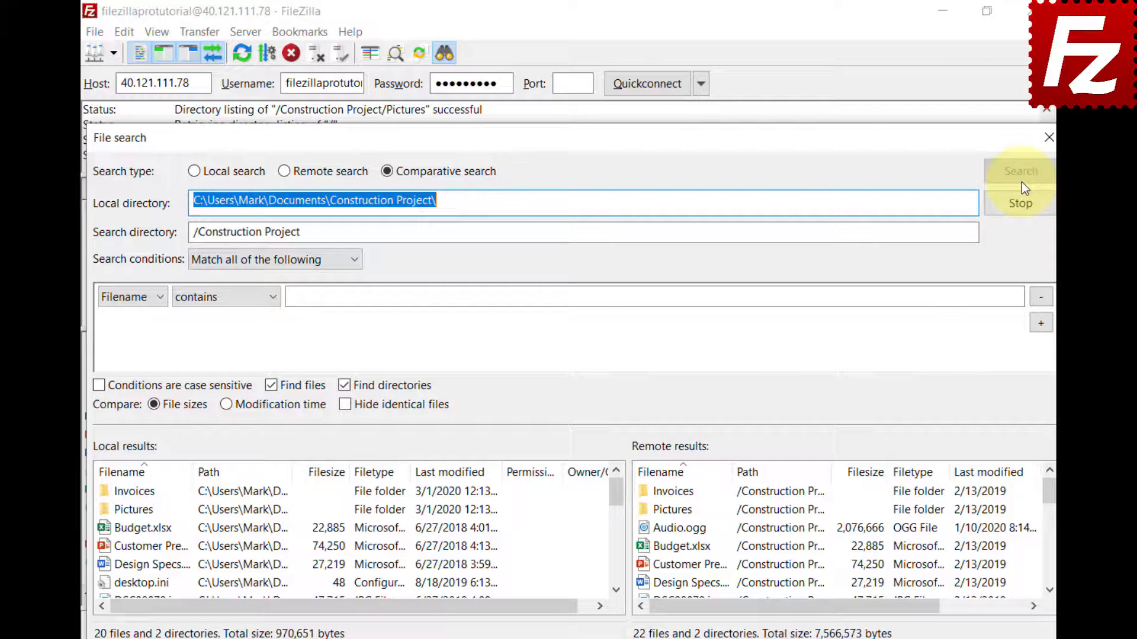
click(226, 411)
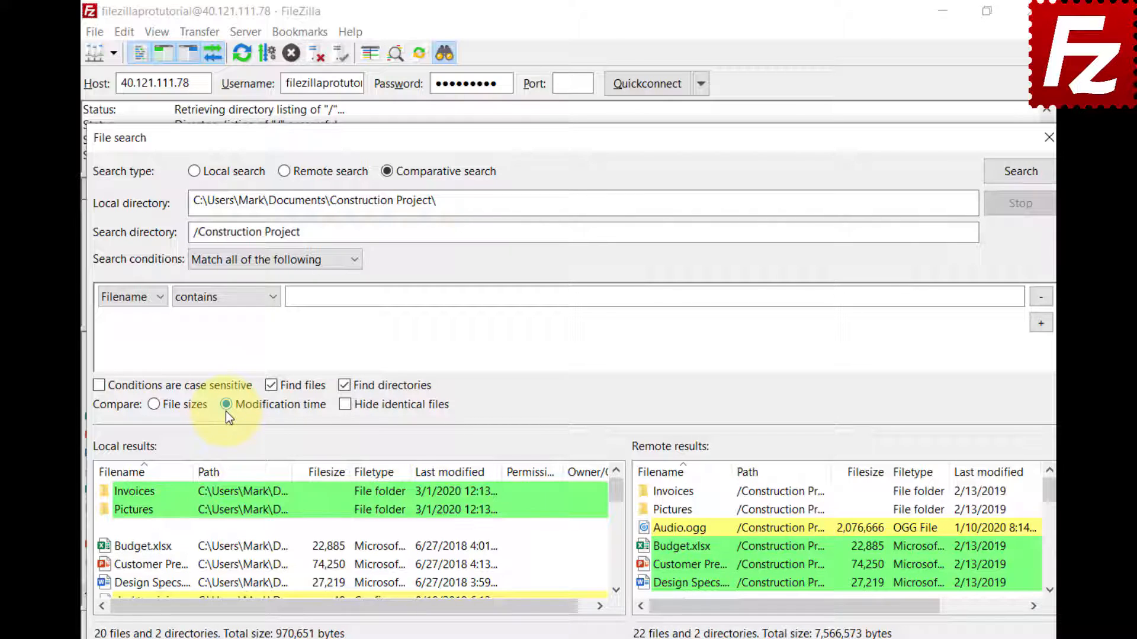
Step: Compare by file size, toggle Hide identical files on and off, and scroll the results
click(154, 407)
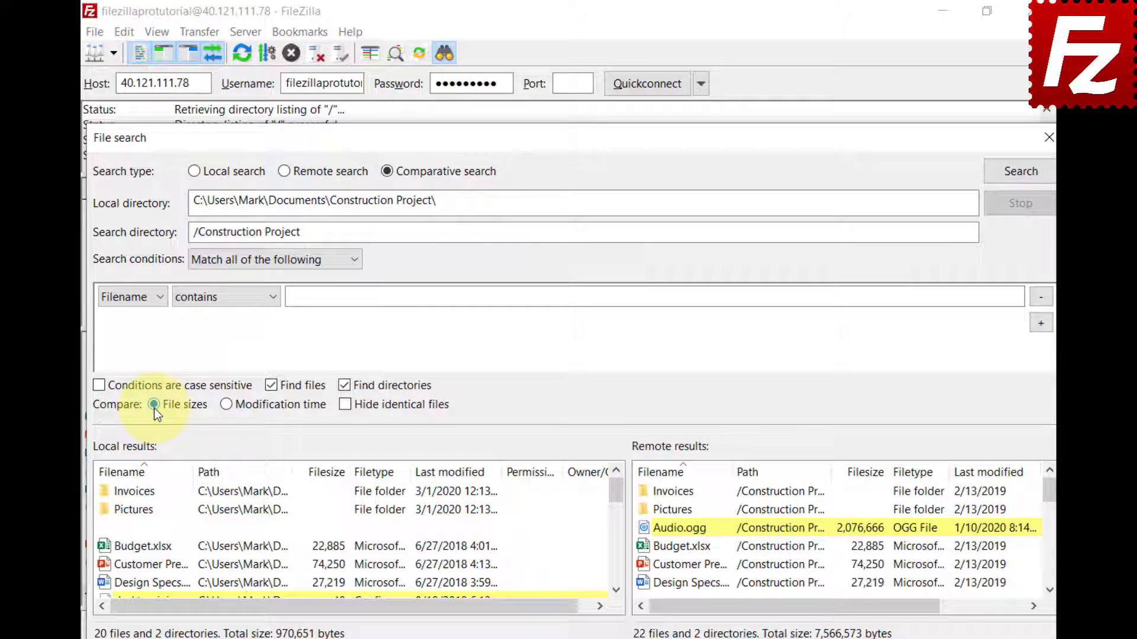
click(345, 406)
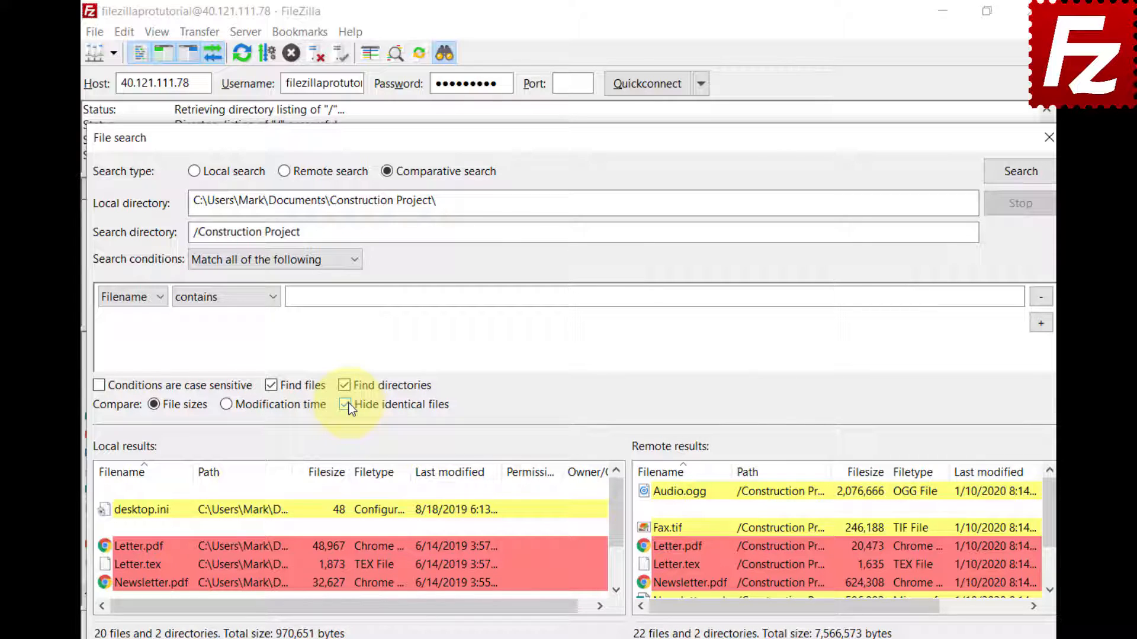
click(345, 404)
click(616, 591)
click(615, 591)
scroll(616, 591, down, 4)
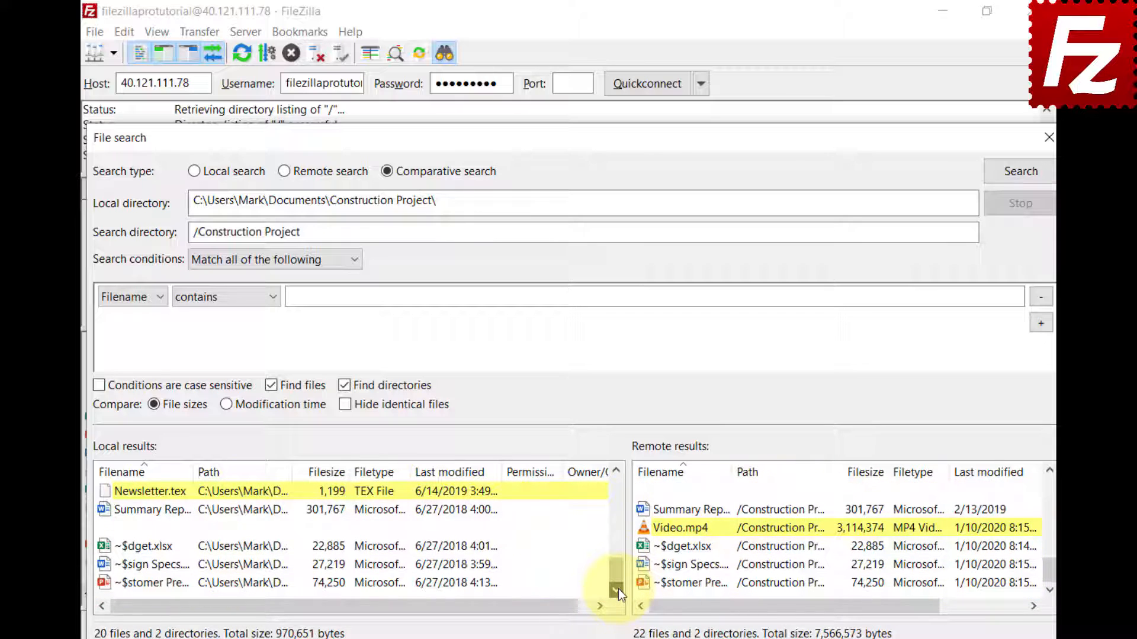
Step: Check the local Newsletter.tex context menu, then bring up actions for the remote Video.mp4
right_click(108, 497)
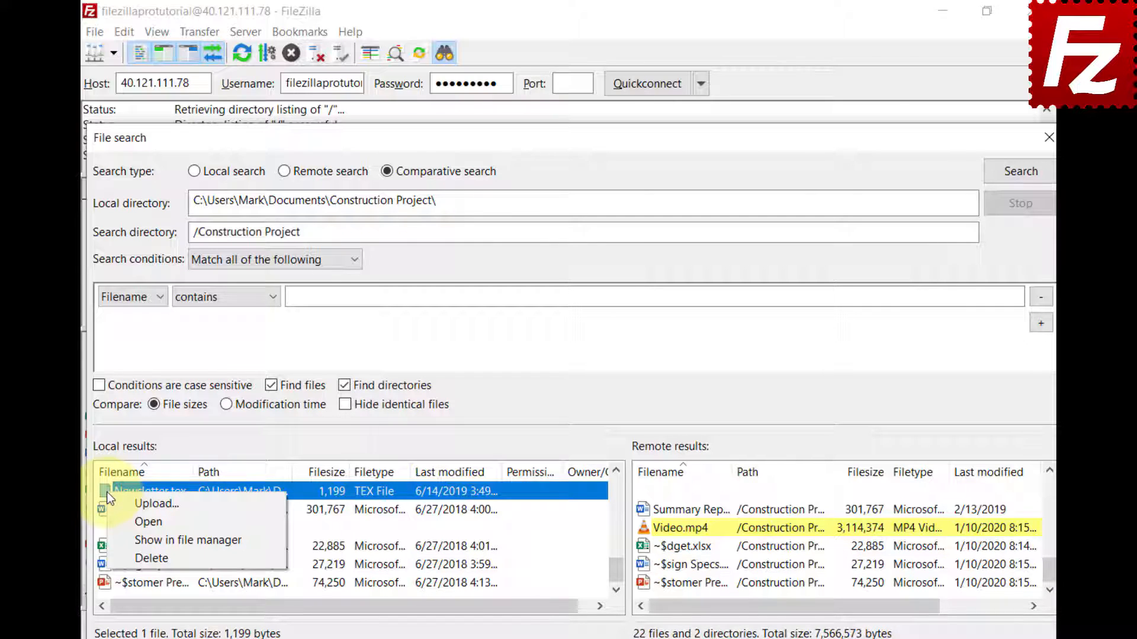
click(628, 538)
right_click(652, 525)
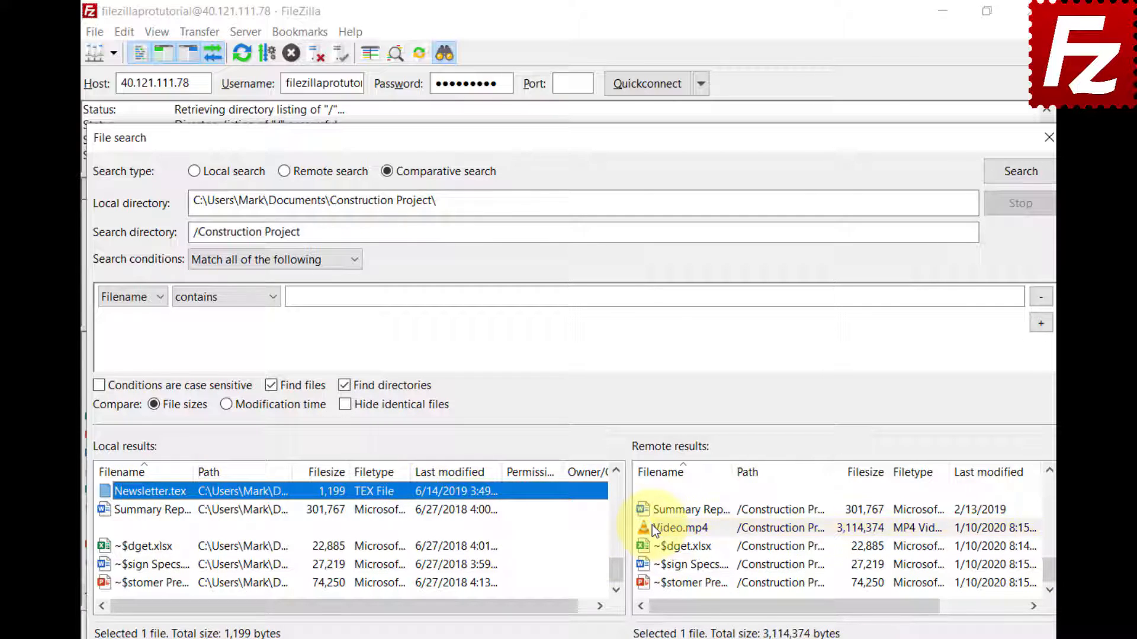